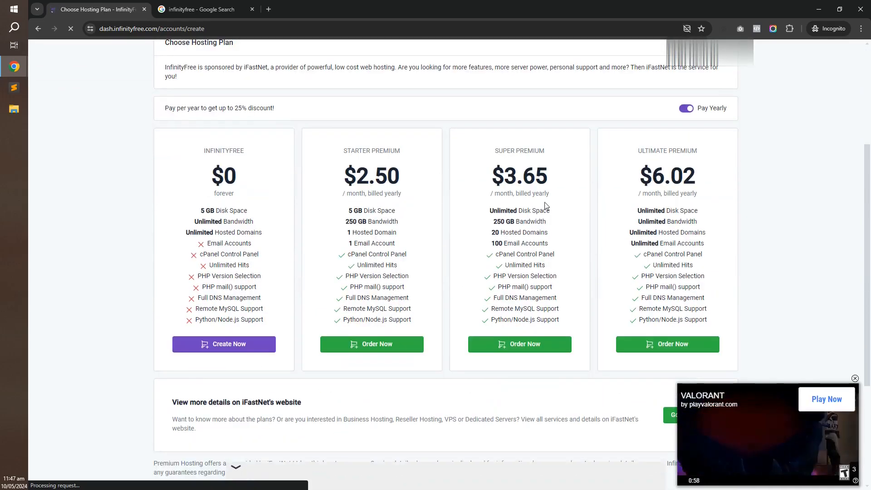
Step: Review the hosting plans and start creating an account on the free InfinityFree plan
scroll(669, 242, "down", 4)
scroll(525, 242, "up", 3)
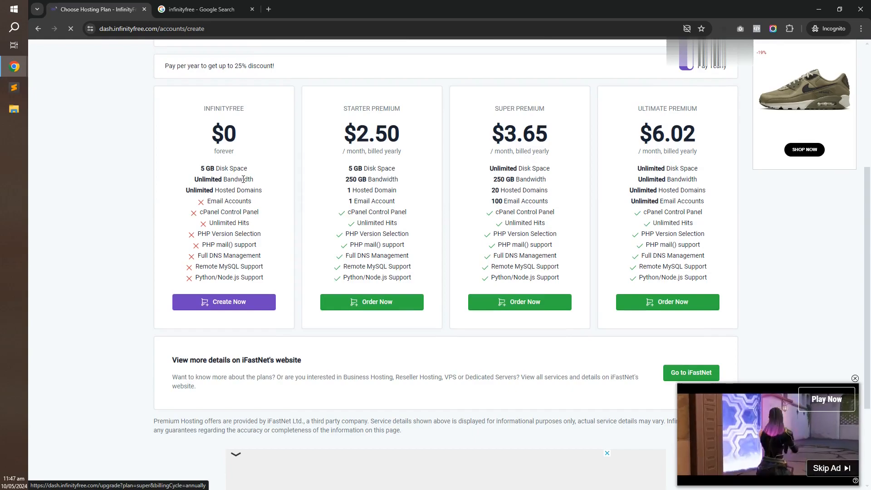
left_click(231, 309)
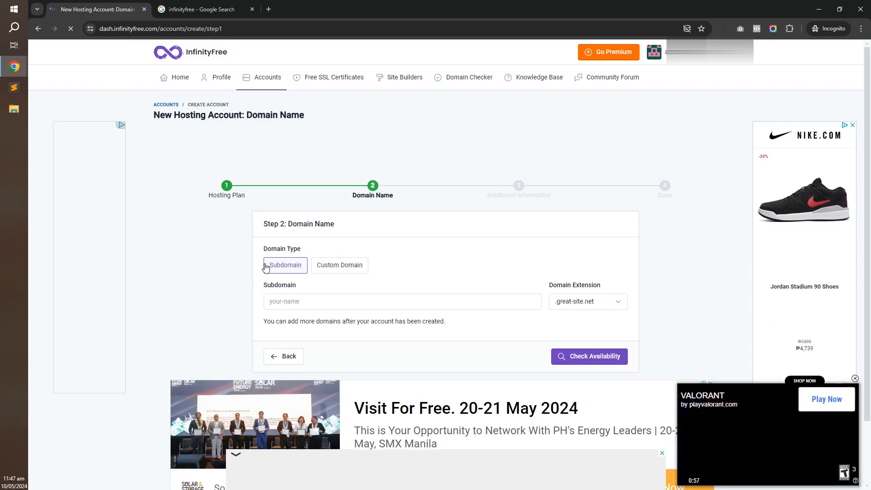
Step: Enter the subdomain wphelp with the .42web.io extension and check its availability
scroll(265, 287, "down", 2)
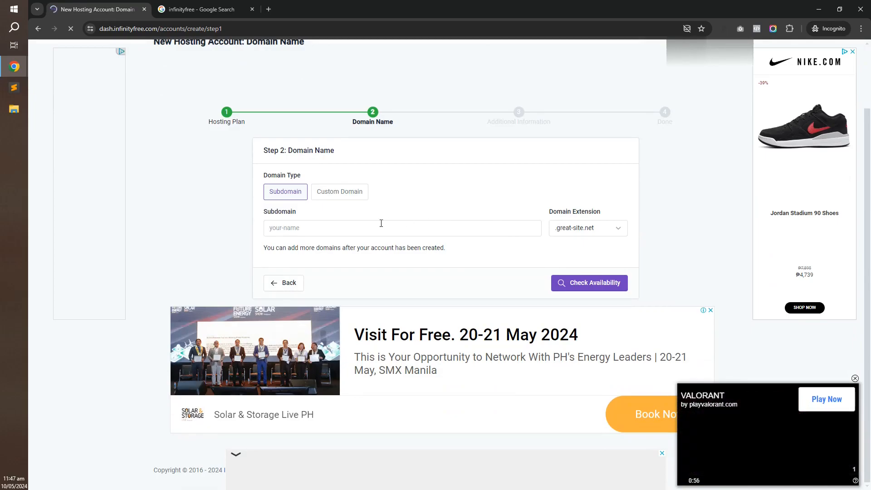
left_click(348, 228)
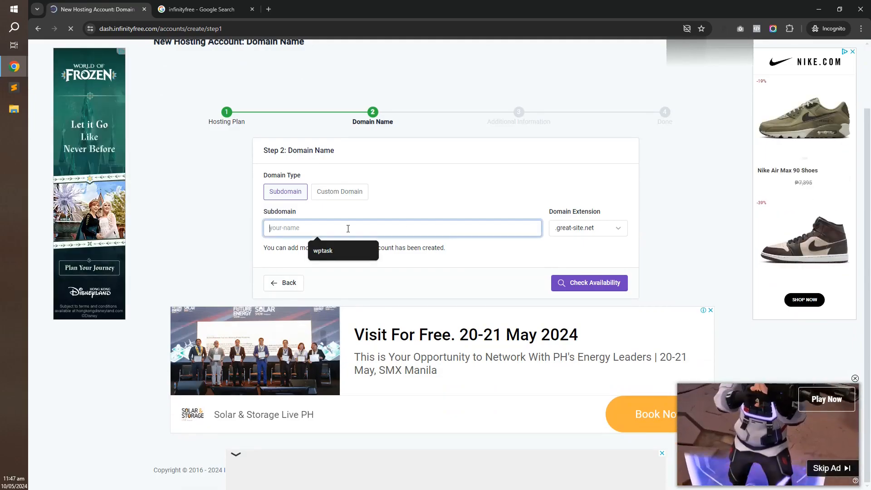
type("wp")
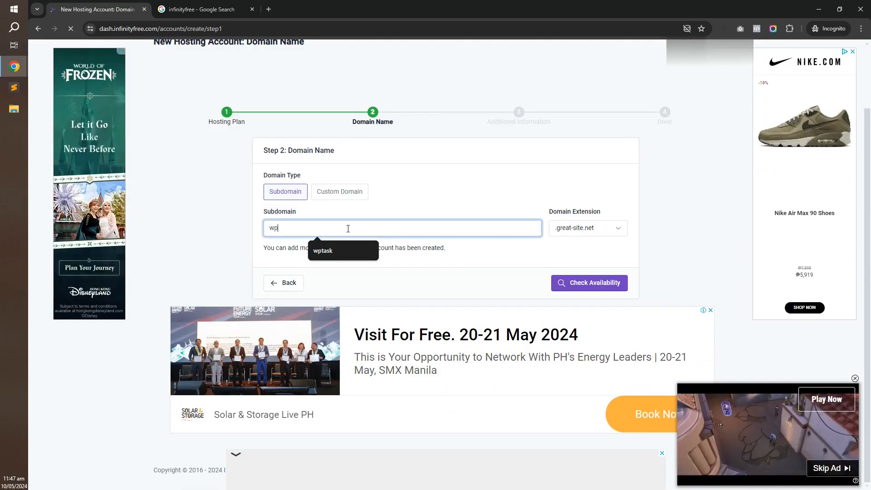
type("help")
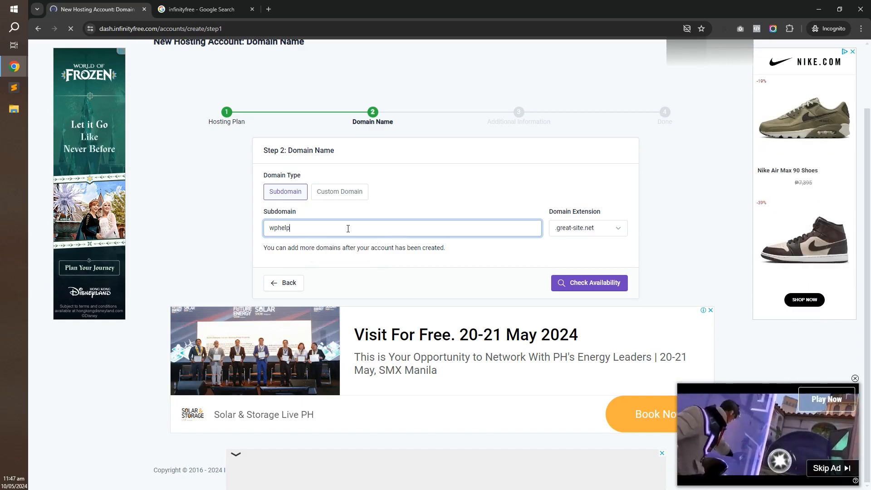
left_click(618, 232)
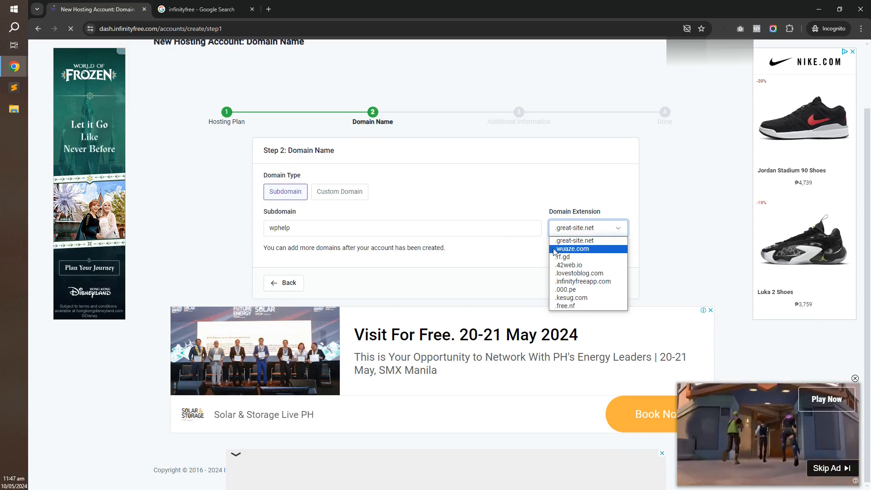
left_click(576, 267)
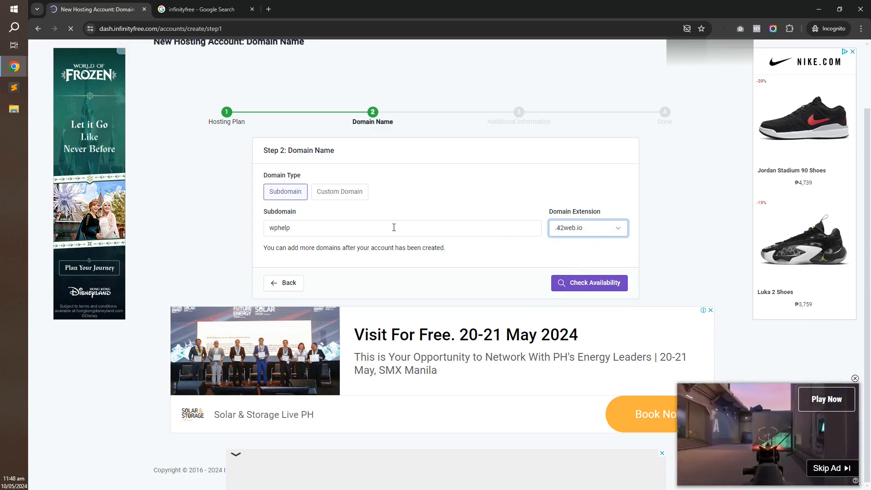
left_click(568, 284)
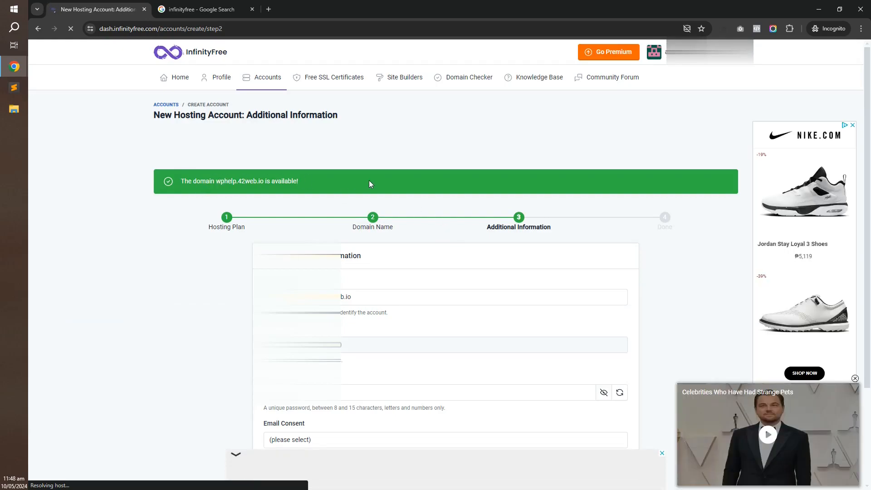
Step: Set the email consent to I Approve and create the hosting account with the suggested label and password
scroll(369, 182, "down", 1)
scroll(369, 183, "down", 2)
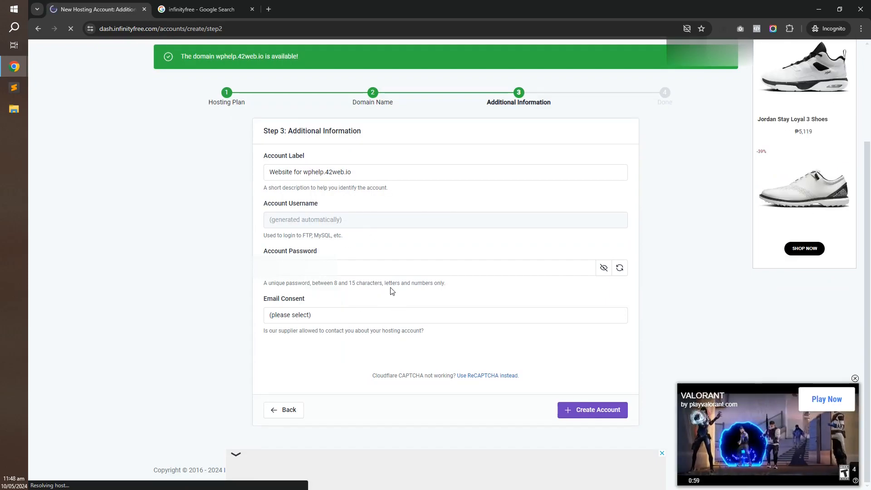
left_click(332, 319)
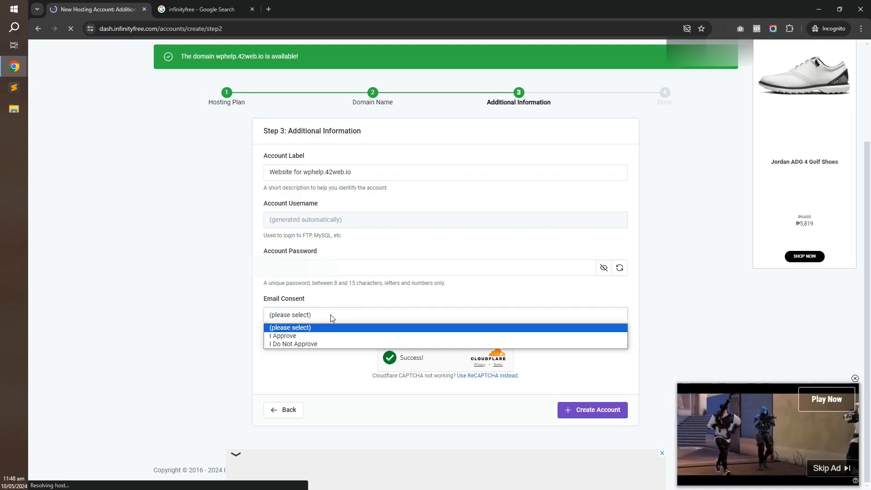
left_click(321, 336)
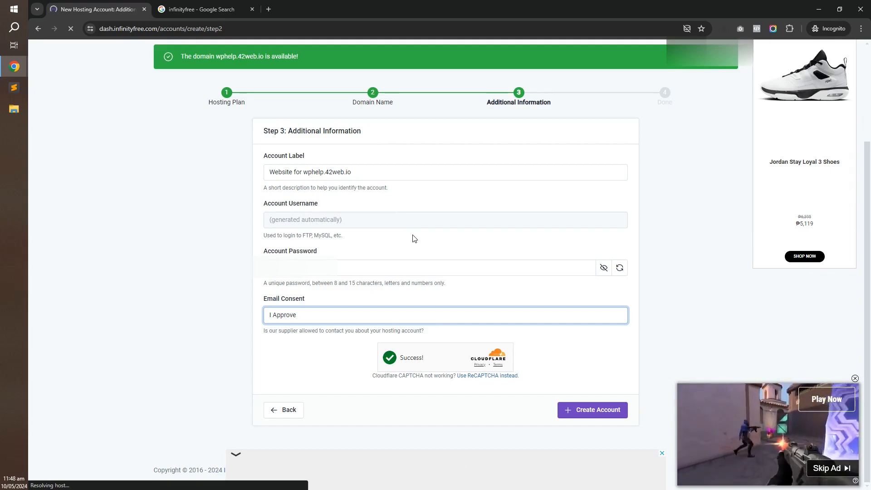
left_click(570, 414)
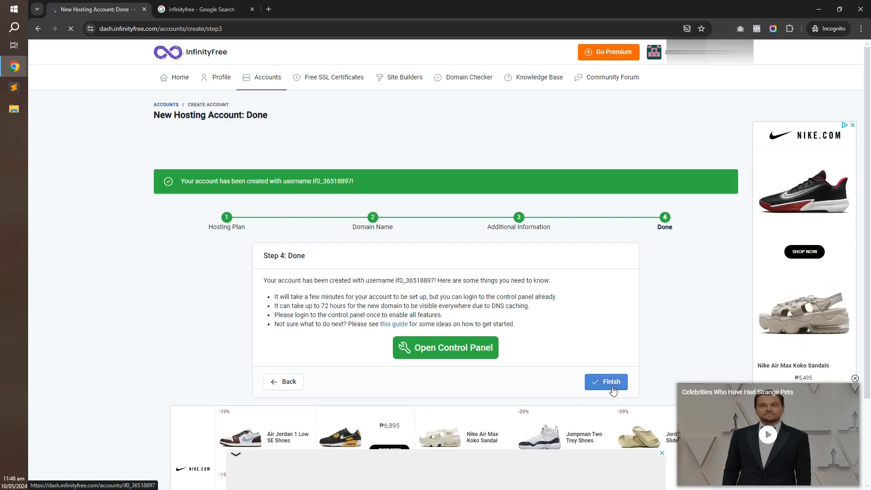
Step: Open the new account's control panel in a separate browser tab and finish the account creation wizard
right_click(477, 350)
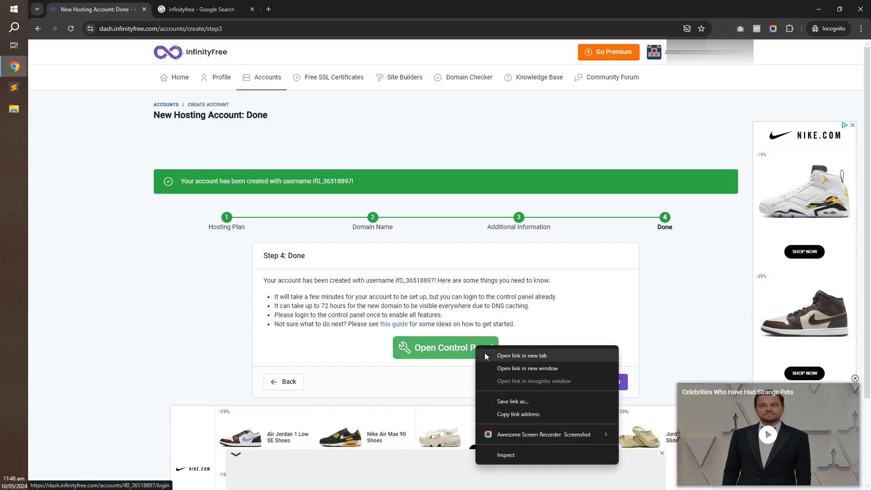
left_click(483, 355)
left_click(608, 382)
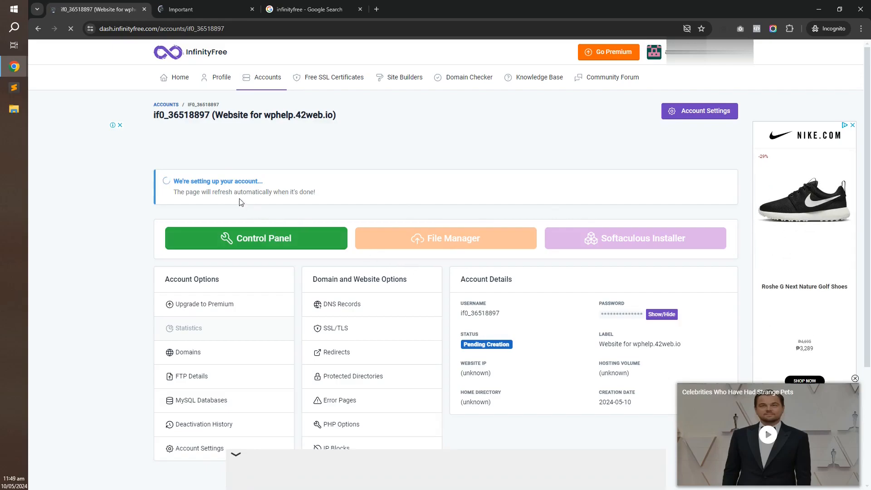
Step: Check the account's setup progress, and approve service emails in the control panel's notice
left_click(220, 8)
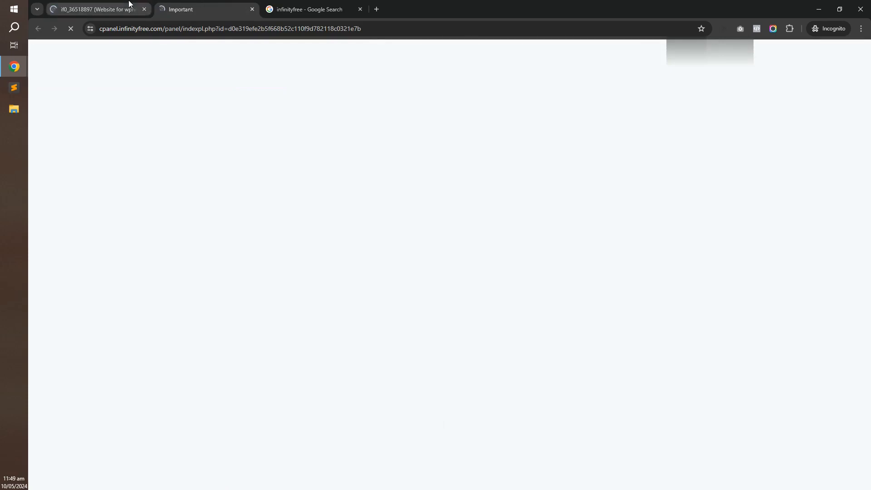
left_click(129, 4)
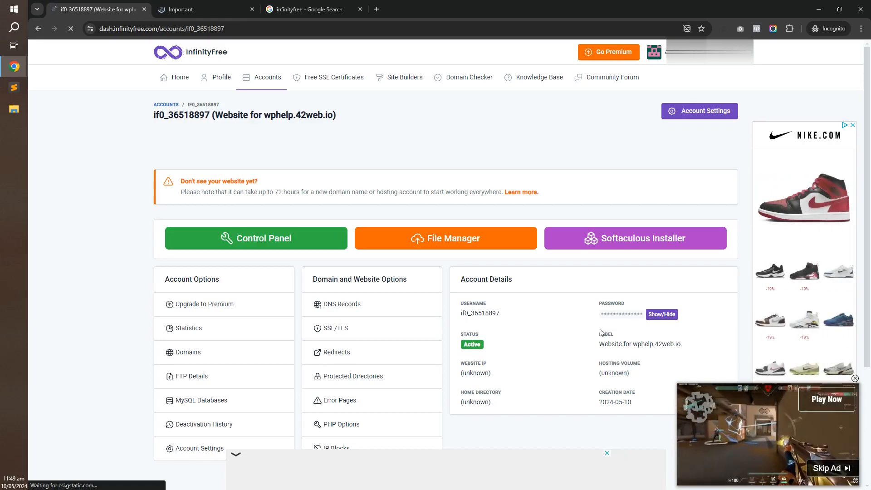
left_click(194, 4)
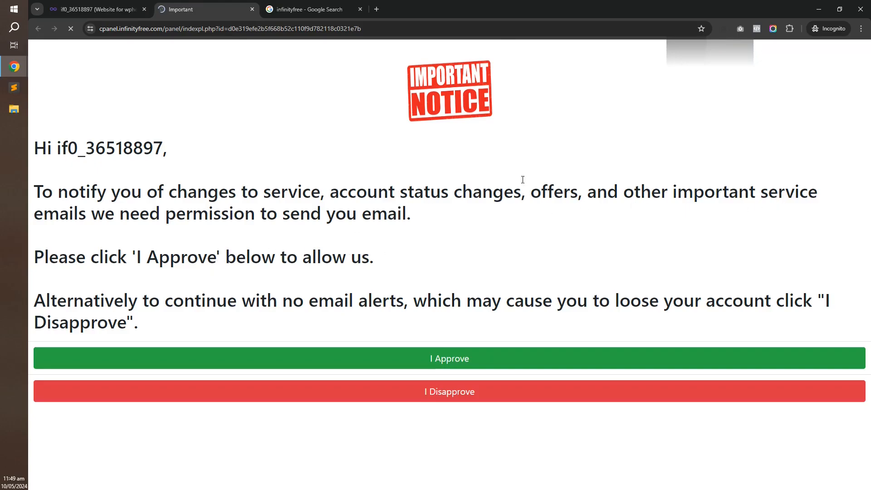
left_click(443, 361)
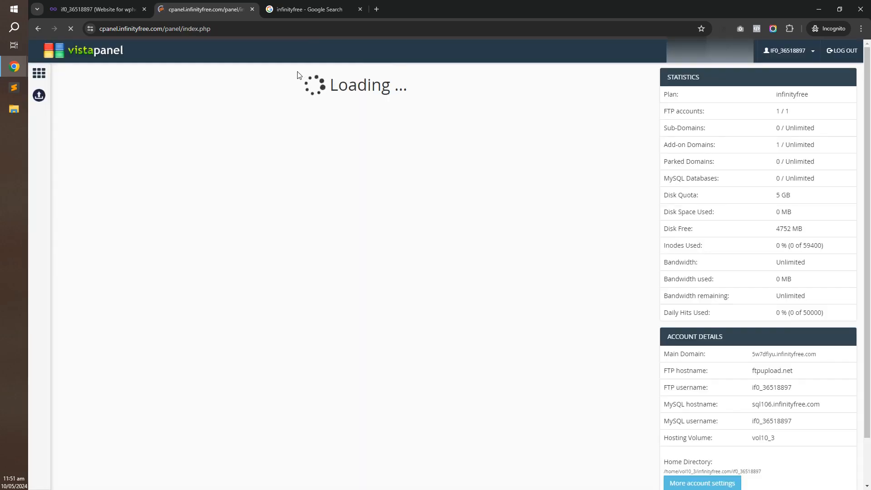
Step: Open the SSL/TLS management for wphelp.42web.io from the hosting account and start a free SSL certificate request
left_click(85, 4)
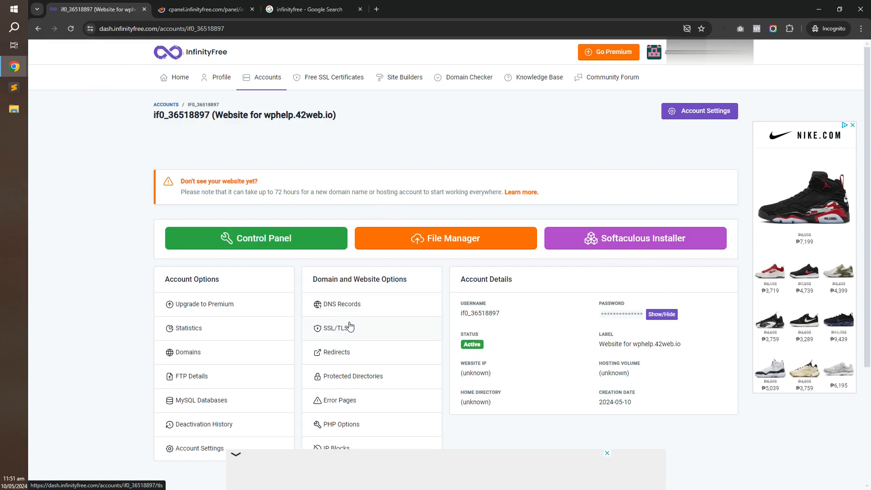
left_click(350, 326)
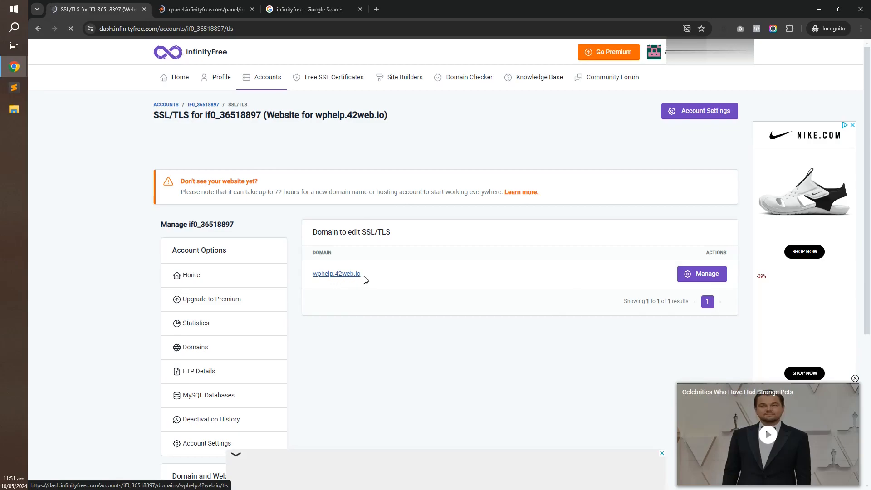
left_click(701, 276)
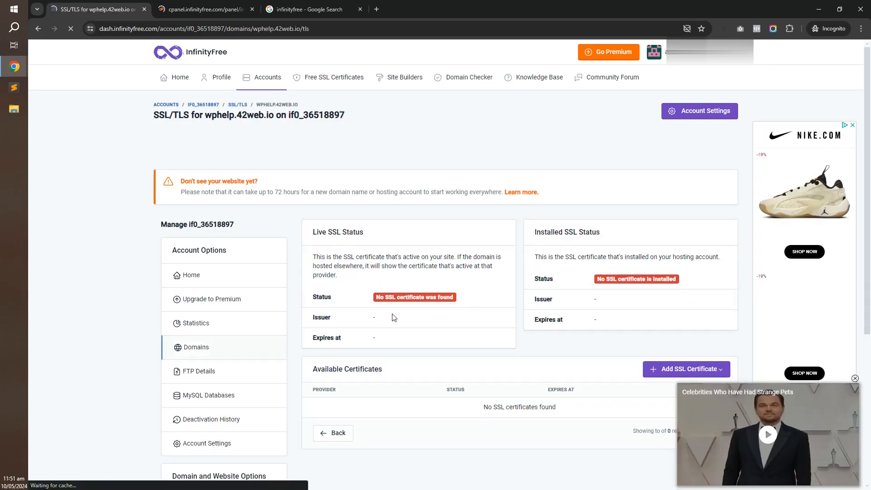
scroll(514, 247, "down", 2)
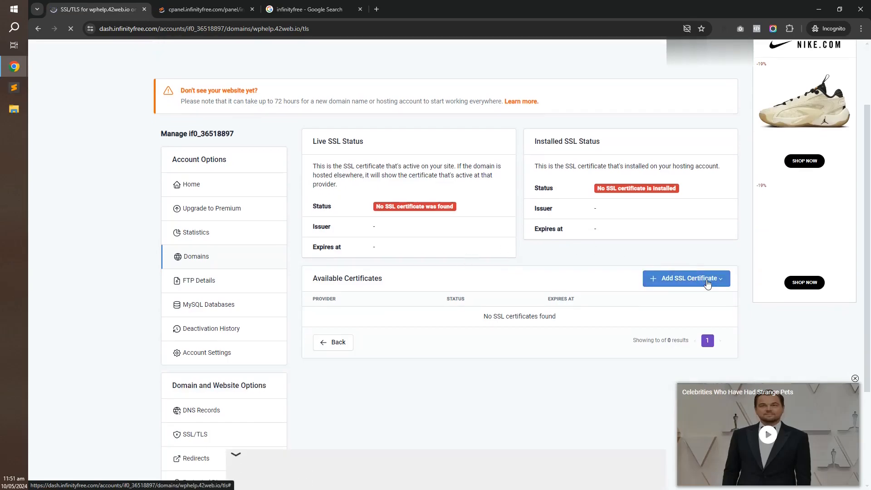
left_click(706, 283)
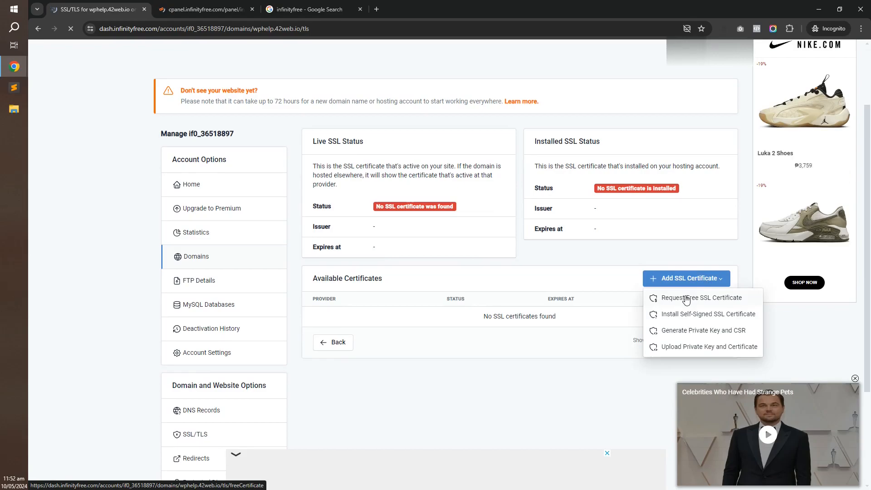
left_click(686, 299)
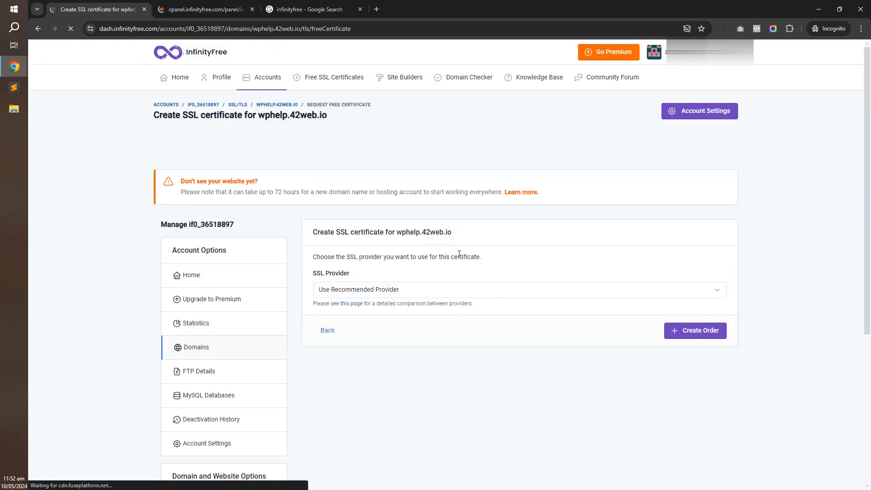
Step: Select ZeroSSL as the SSL provider and create the certificate order
left_click(480, 201)
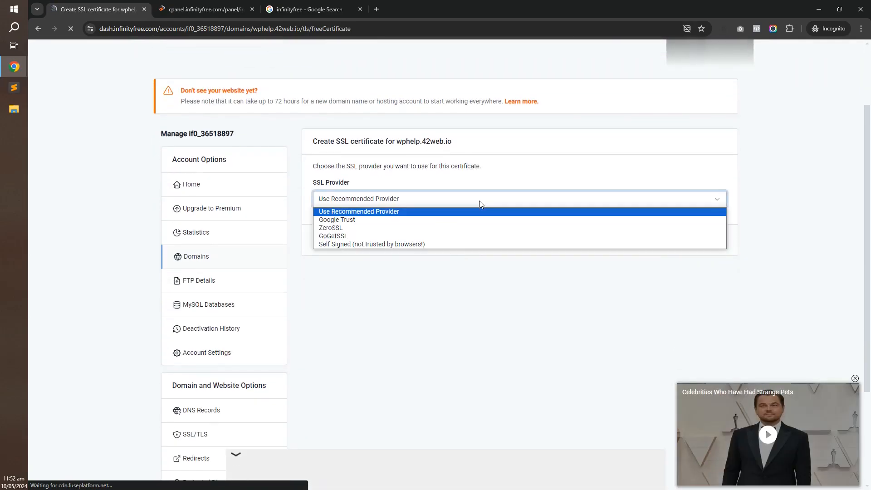
left_click(384, 228)
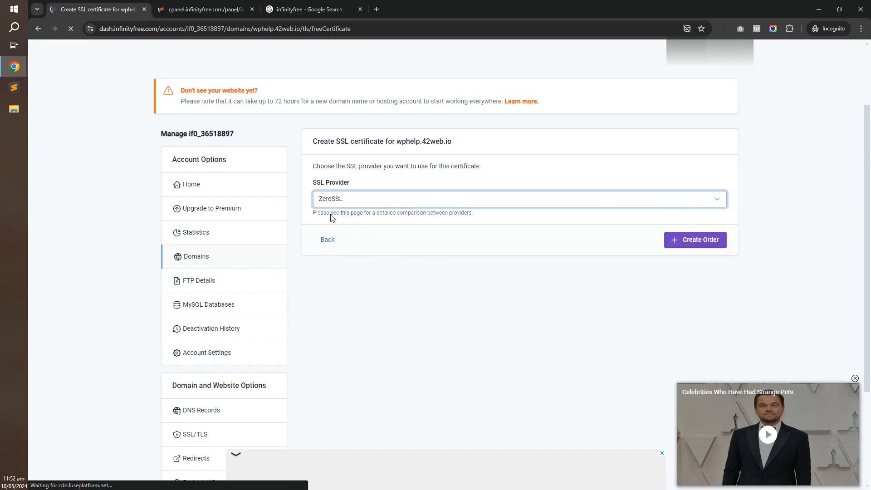
left_click(693, 244)
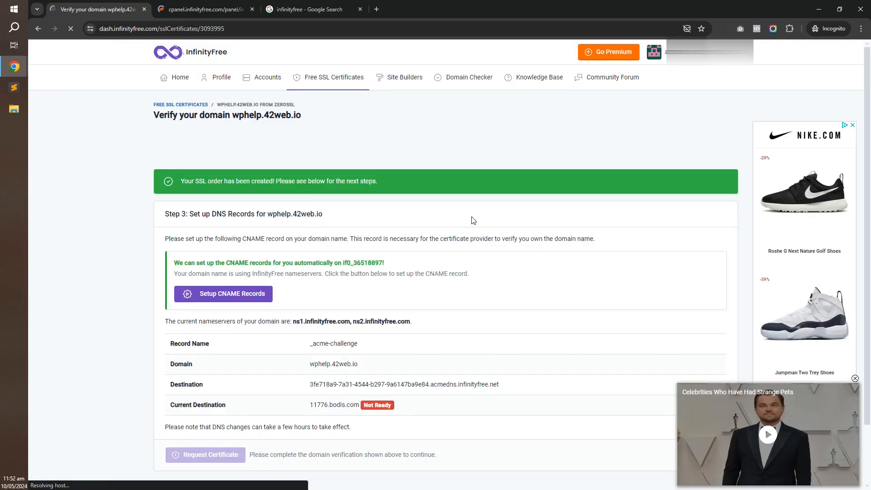
Step: Set up the CNAME records automatically for wphelp.42web.io and review the domain verification status
scroll(473, 221, "down", 1)
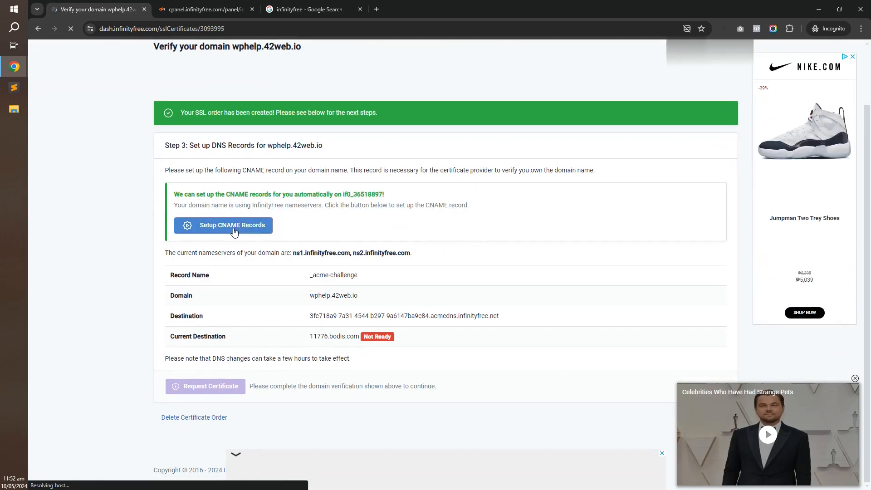
left_click(234, 231)
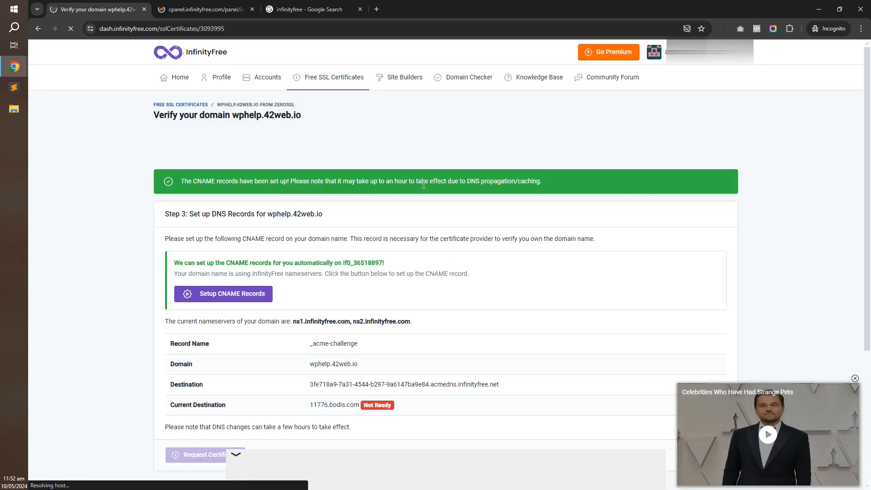
scroll(460, 229, "down", 3)
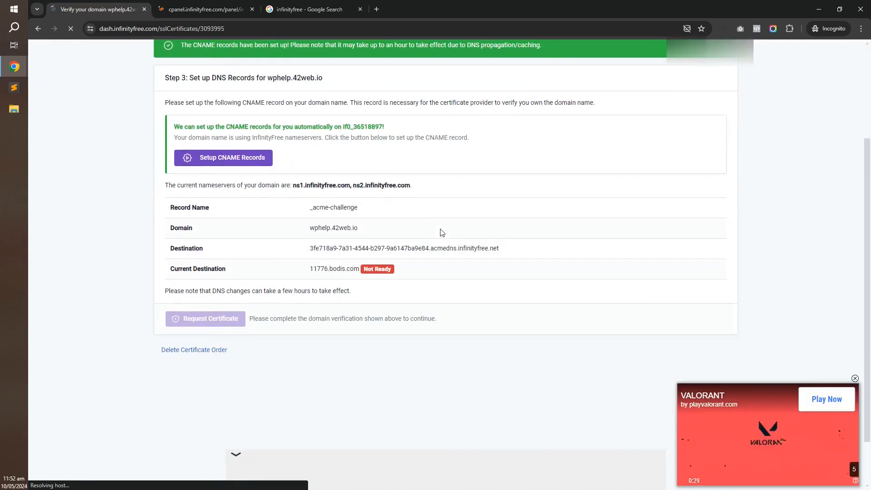
Step: Open the Softaculous Apps Installer from the hosting control panel and bring up the WordPress installation form
left_click(211, 6)
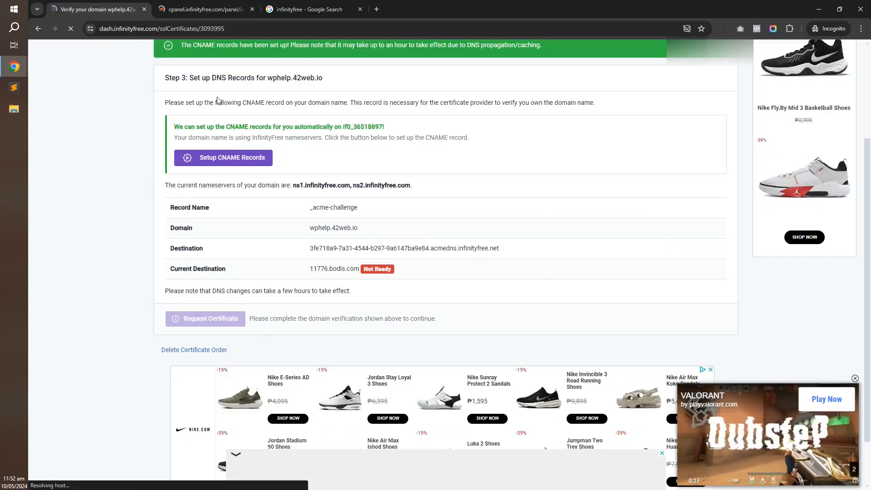
left_click(95, 9)
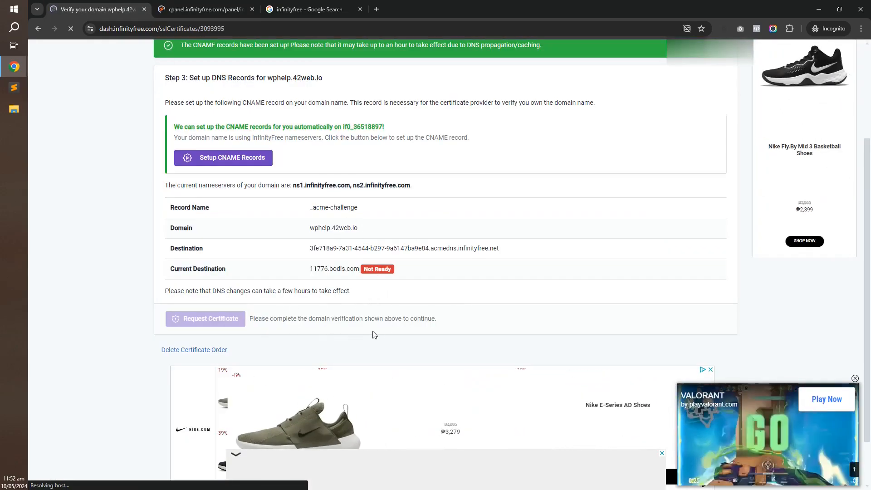
left_click(189, 4)
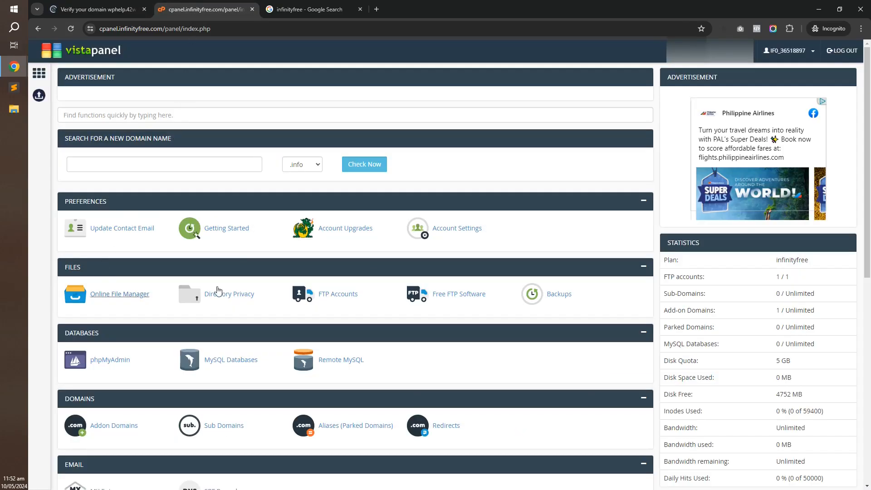
scroll(205, 252, "down", 1)
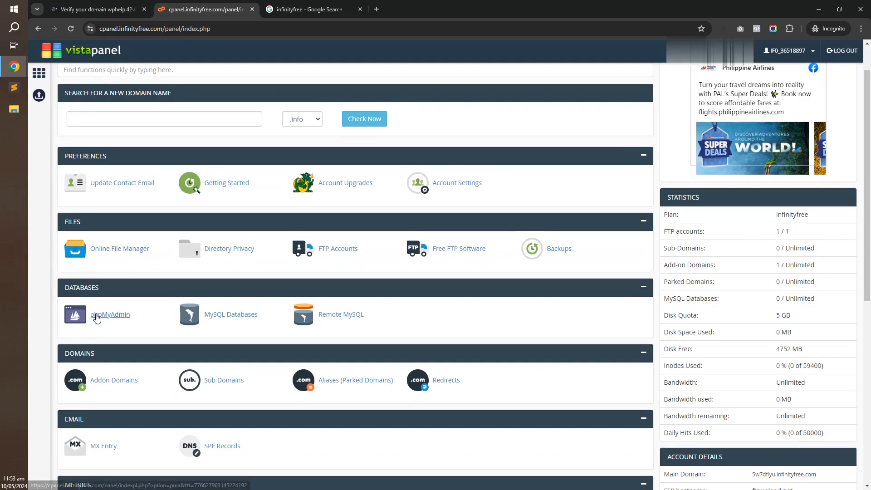
scroll(216, 284, "down", 2)
scroll(213, 277, "down", 5)
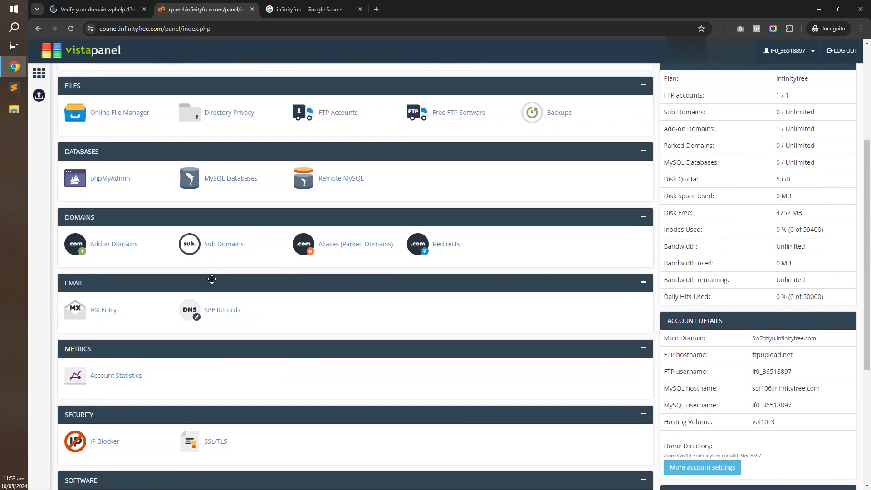
scroll(217, 277, "down", 1)
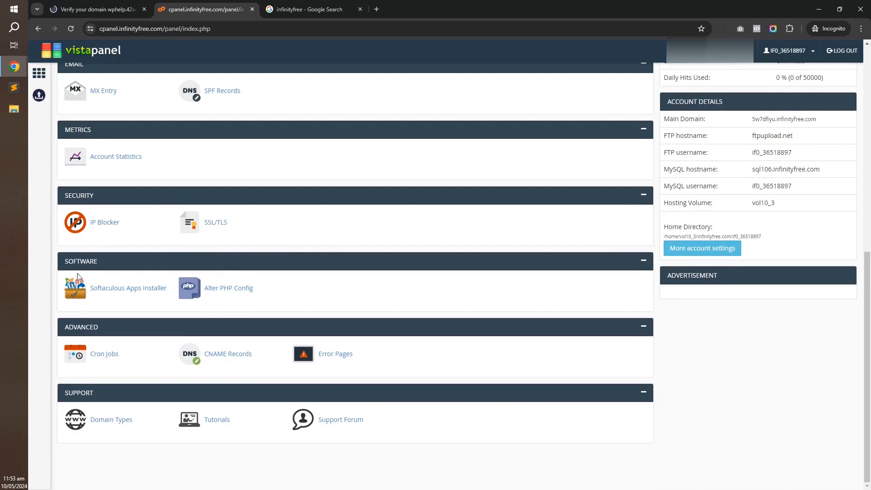
left_click(103, 290)
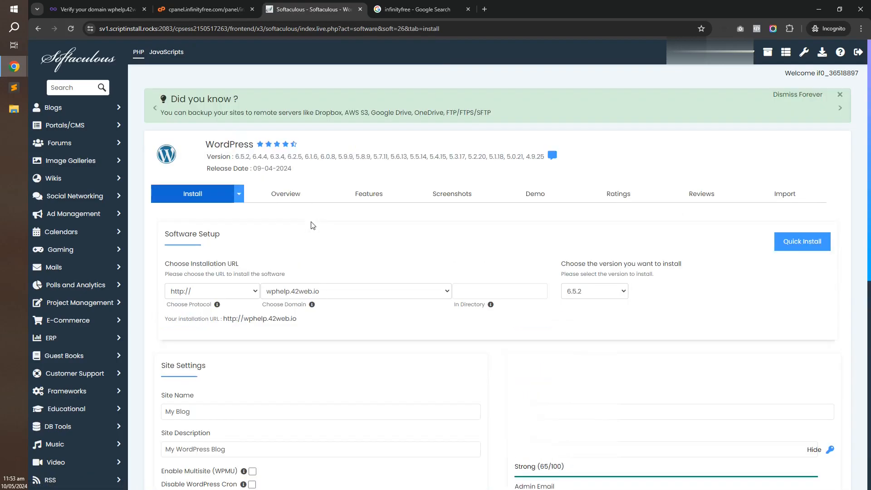
scroll(313, 225, "down", 2)
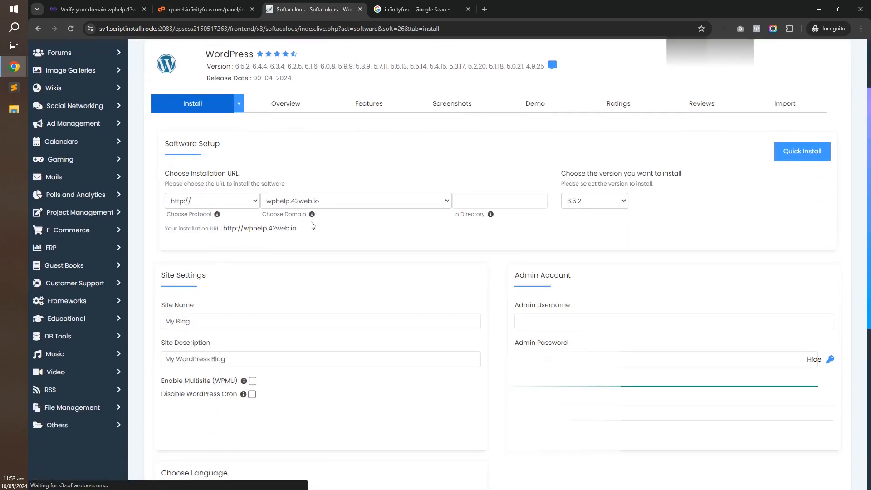
left_click(234, 205)
left_click(199, 234)
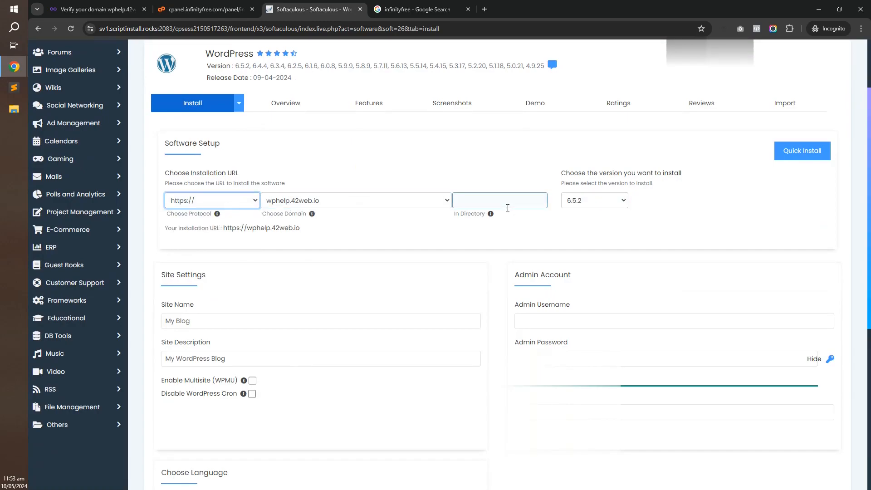
left_click(597, 200)
left_click(585, 212)
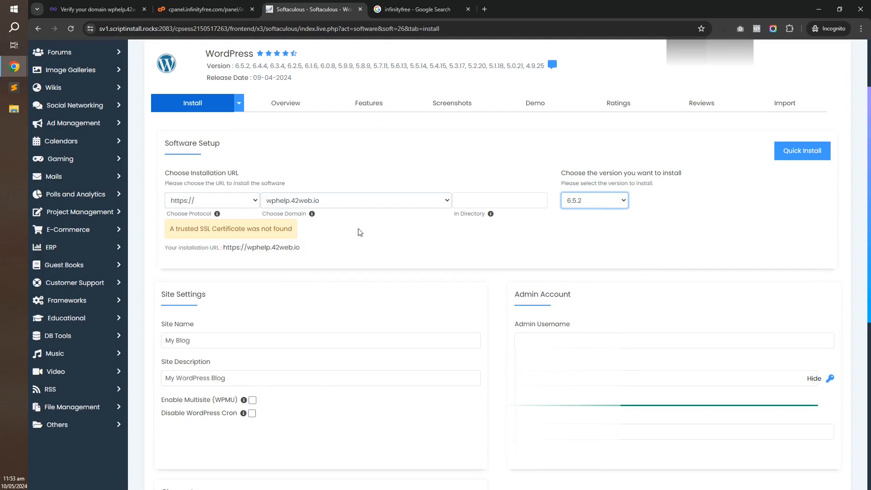
Step: Review the installation settings and admin account details, and install WordPress on wphelp.42web.io
scroll(360, 232, "down", 3)
scroll(360, 232, "up", 5)
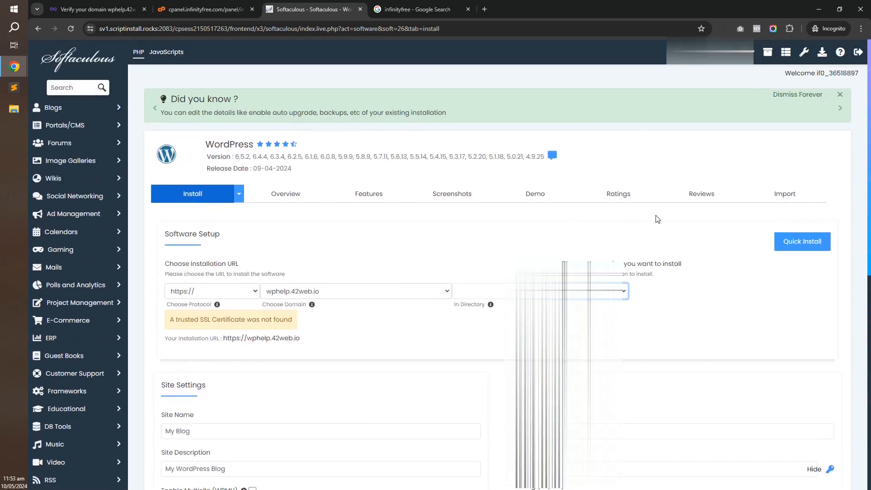
scroll(451, 244, "down", 6)
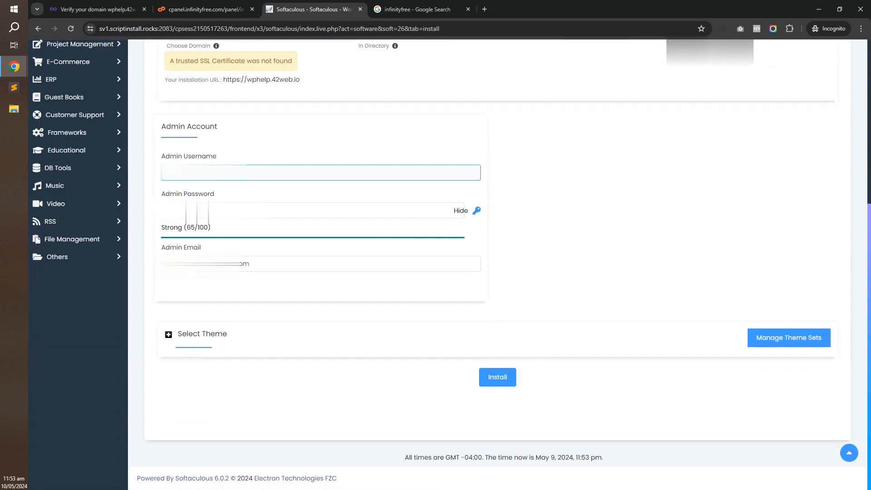
left_click(209, 173)
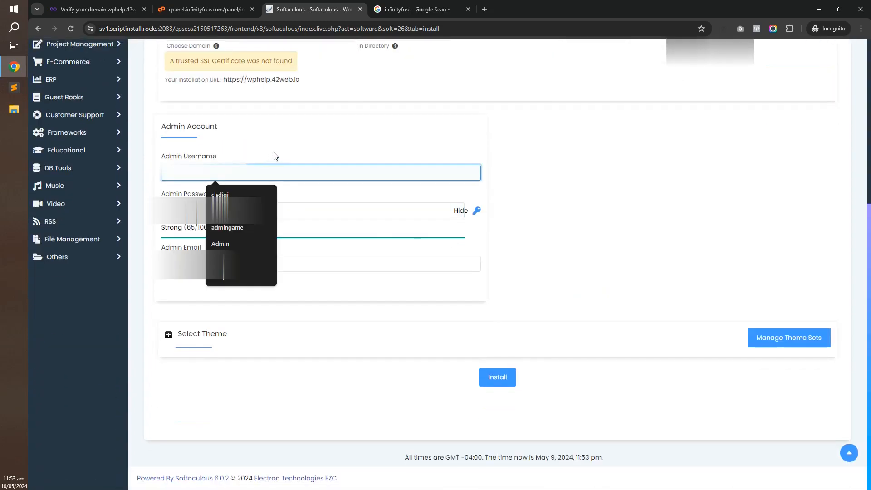
left_click(515, 156)
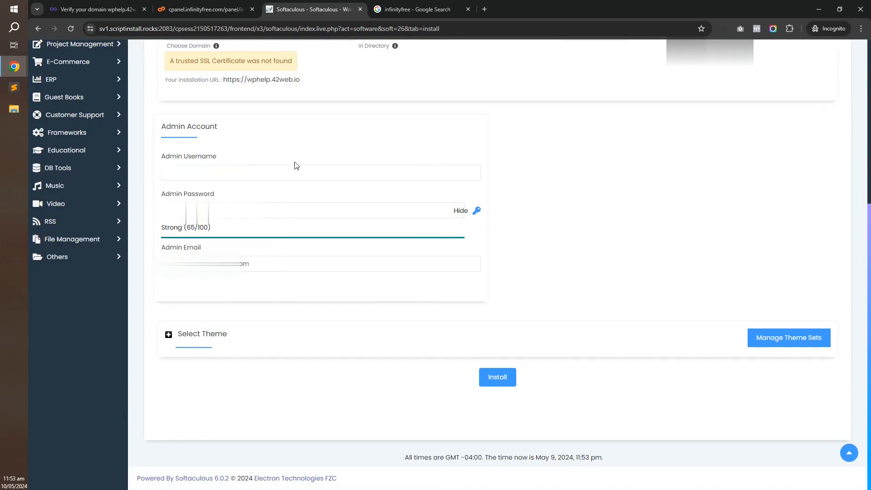
left_click(275, 173)
left_click(275, 173)
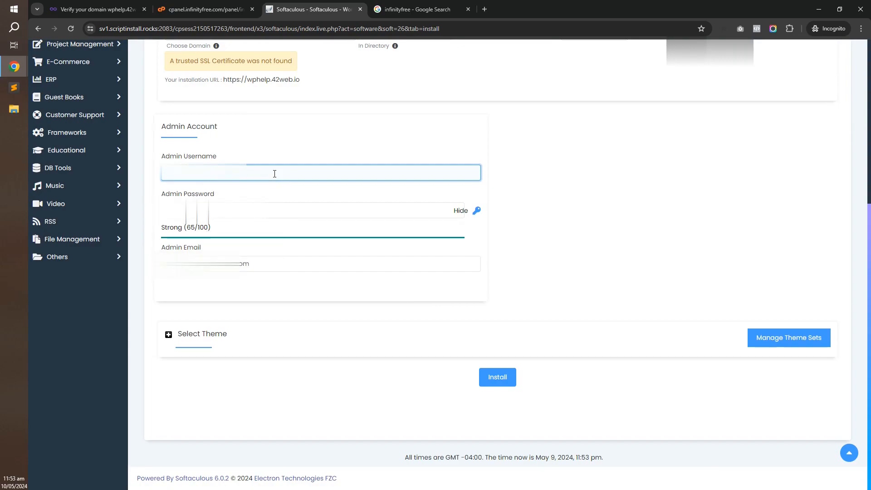
key("alt+Tab")
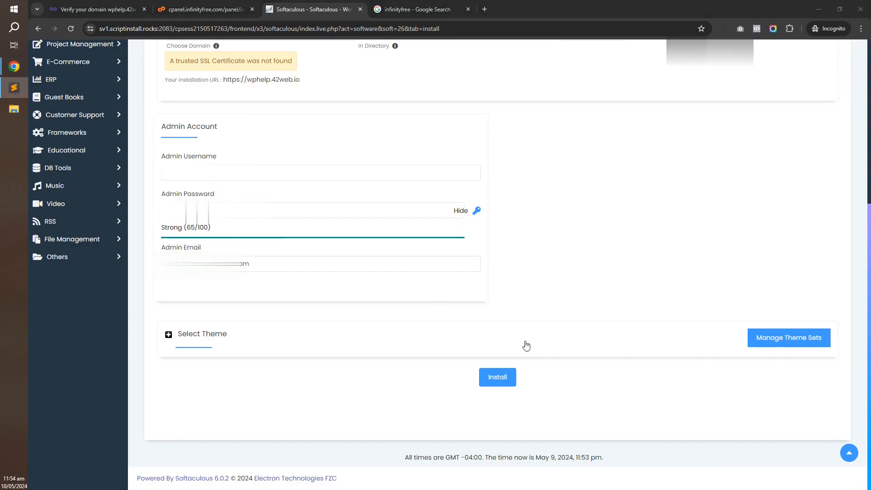
left_click(496, 378)
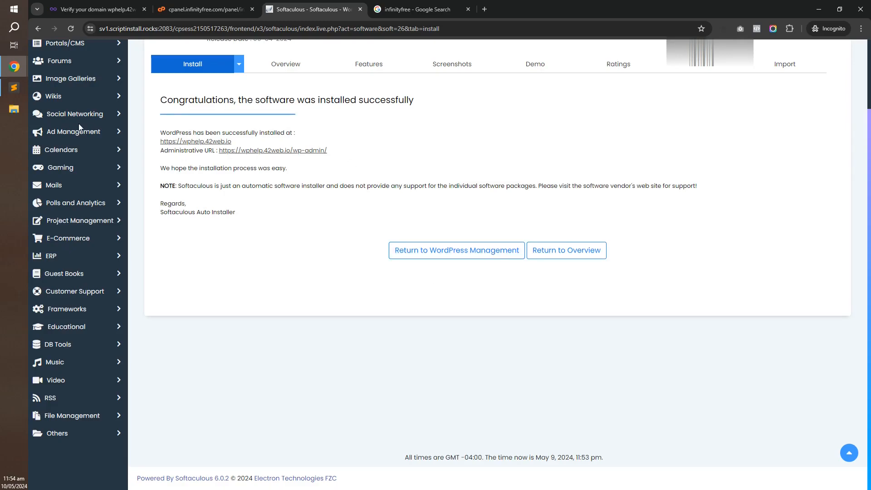
right_click(189, 141)
left_click(205, 146)
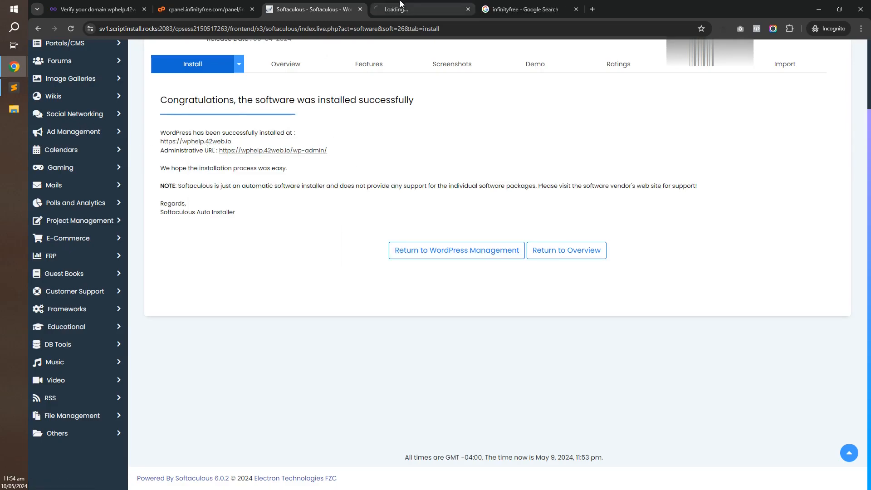
left_click(414, 5)
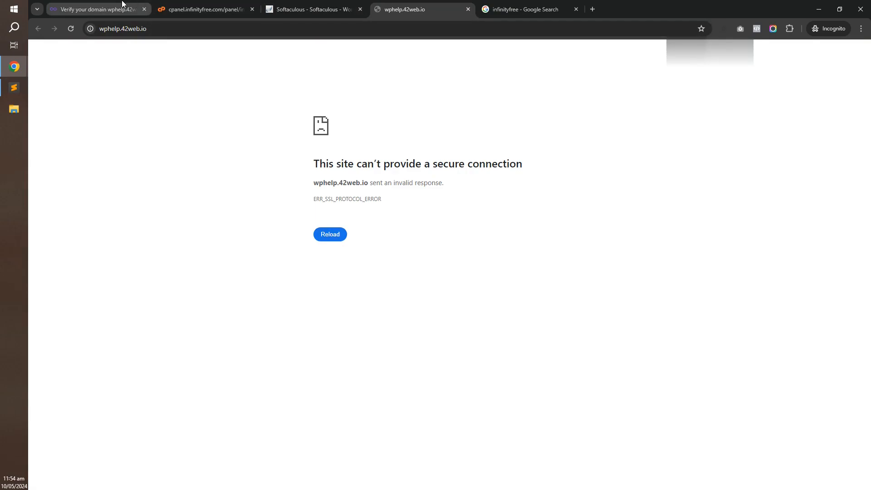
Step: Check the certificate order's domain verification status for wphelp.42web.io and return to the site's page
left_click(121, 8)
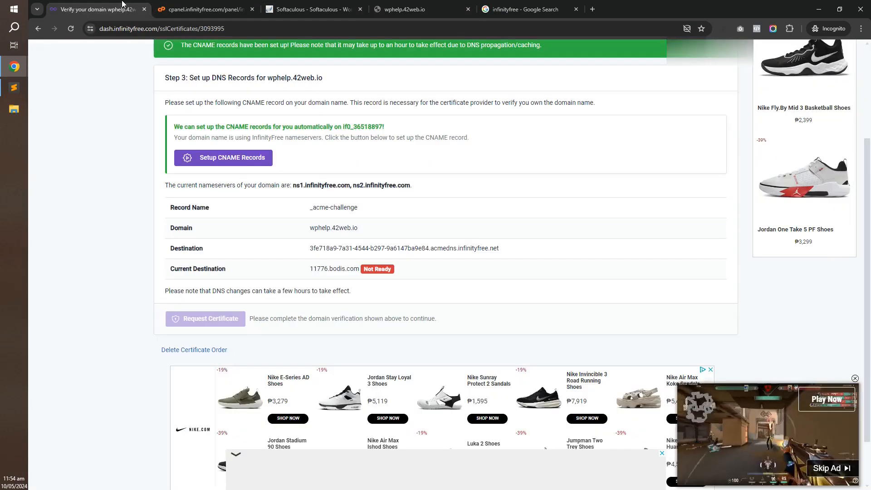
left_click(206, 5)
left_click(113, 8)
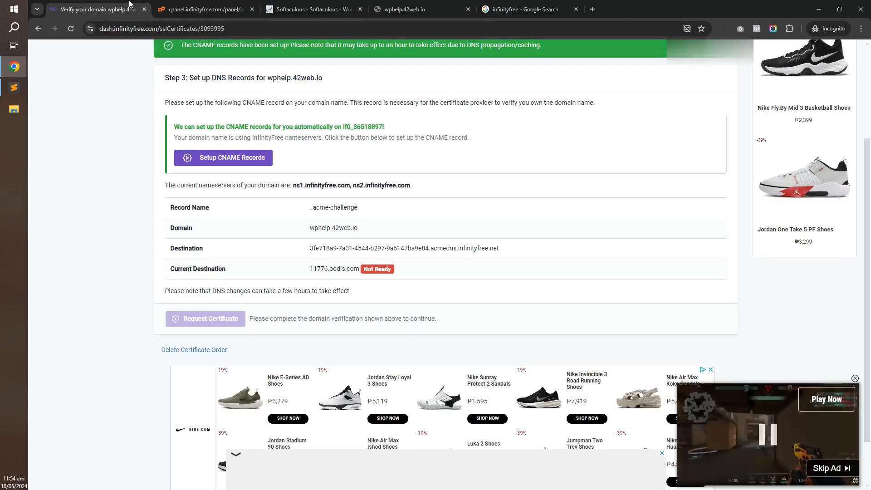
left_click(454, 5)
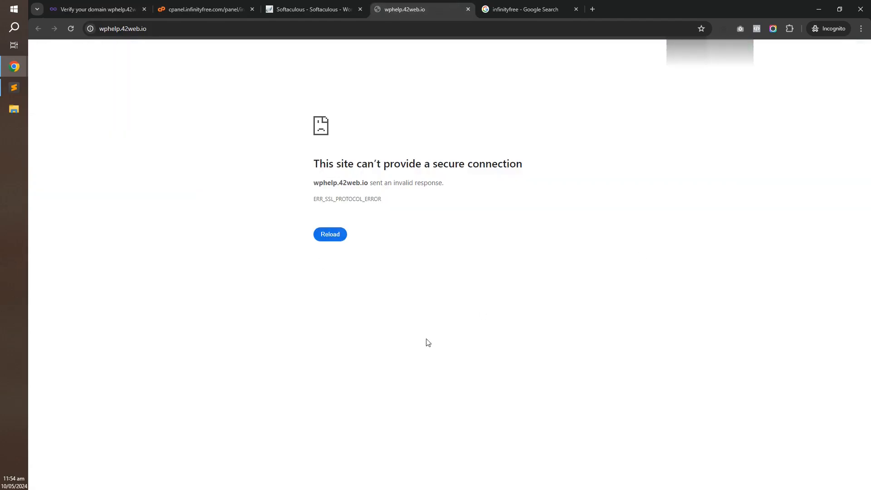
Step: Request the ZeroSSL certificate for wphelp.42web.io from its domain verification page
left_click(100, 9)
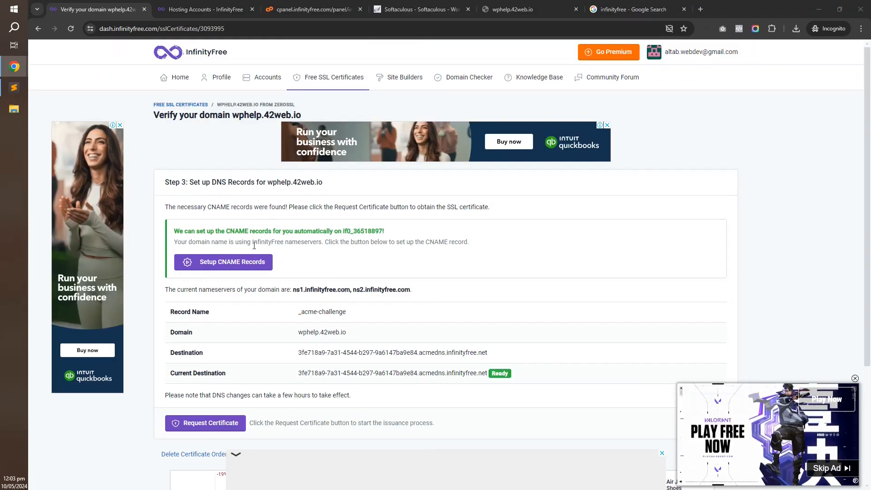
scroll(368, 253, "down", 2)
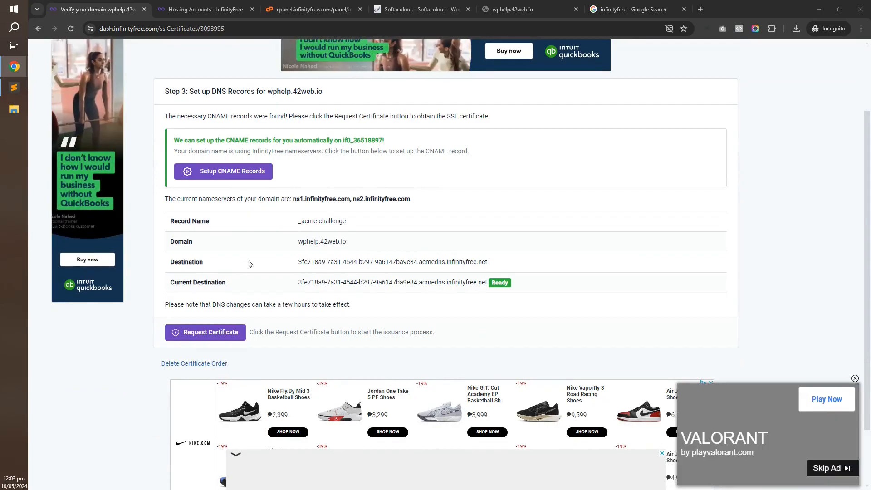
left_click(214, 336)
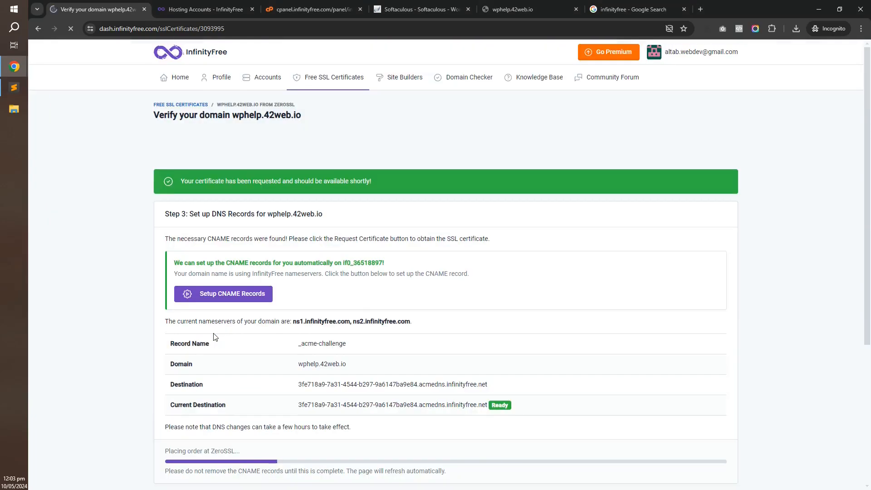
scroll(214, 336, "down", 2)
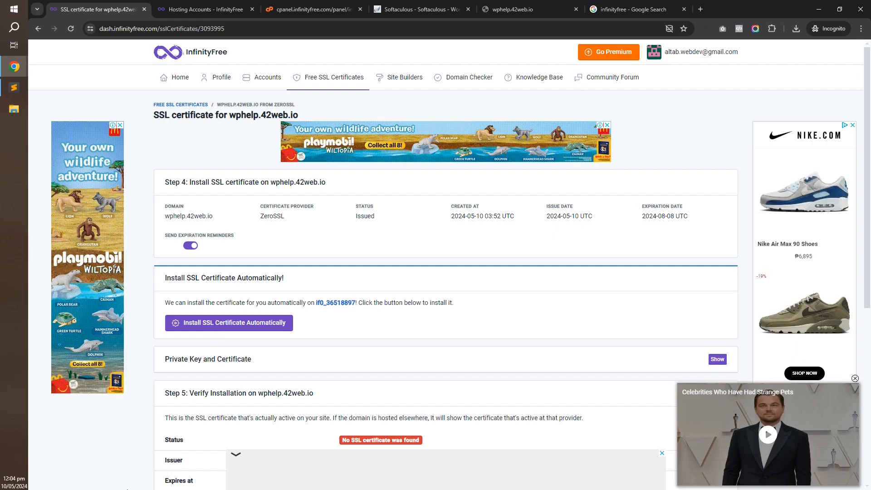
Step: Review the issued certificate's details for wphelp.42web.io and install the SSL certificate automatically
scroll(318, 359, "down", 4)
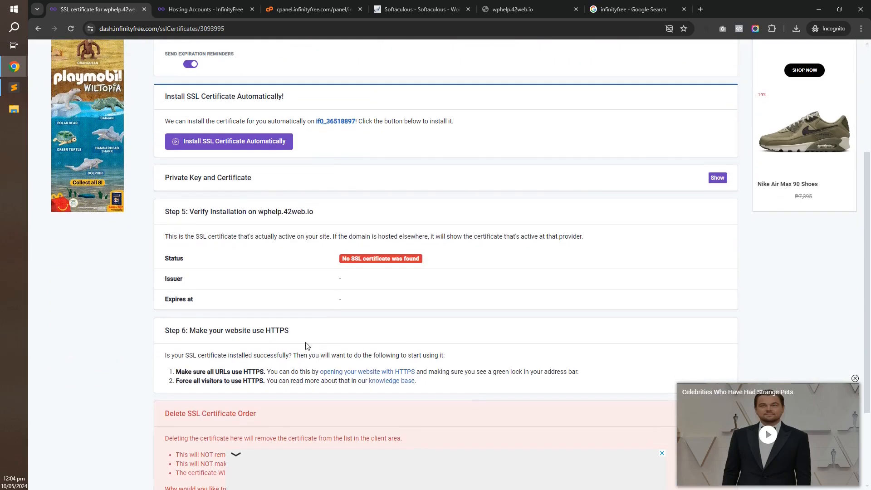
scroll(255, 177, "up", 3)
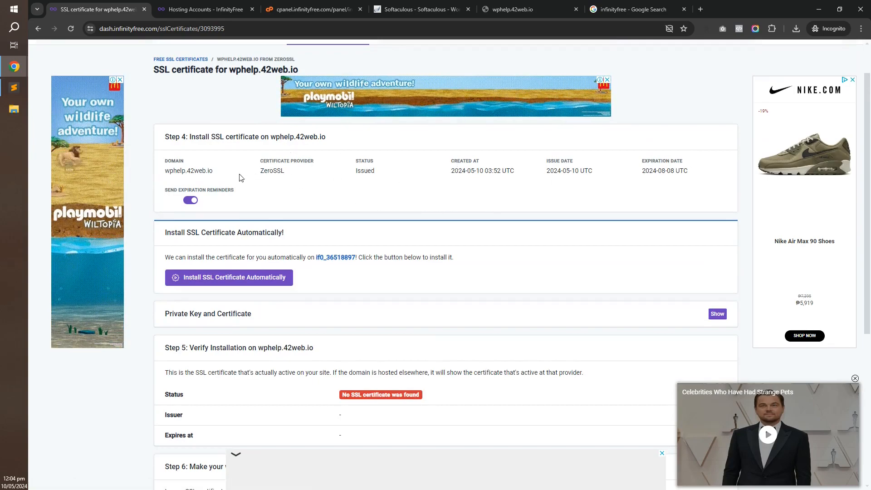
scroll(231, 200, "down", 2)
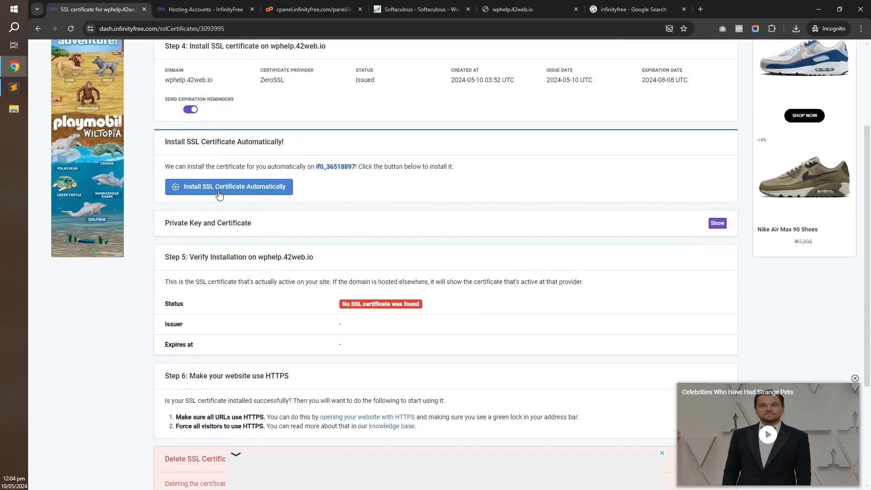
scroll(219, 195, "down", 1)
scroll(217, 191, "up", 2)
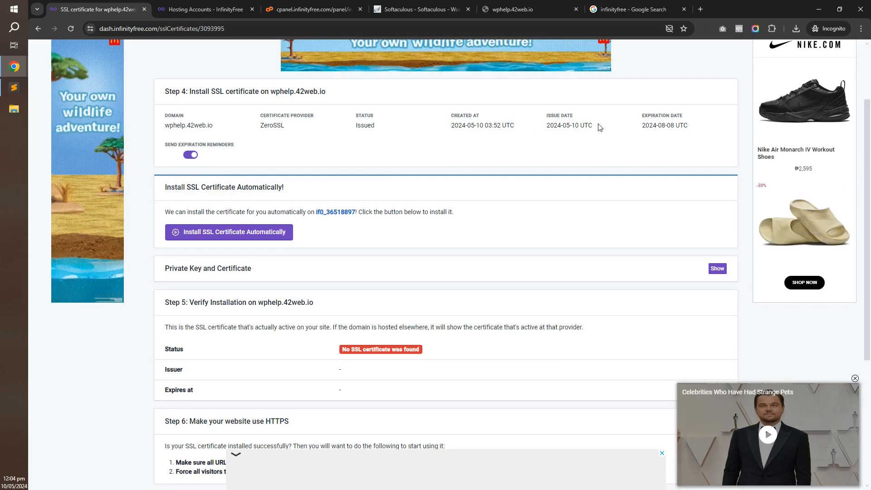
left_click(237, 233)
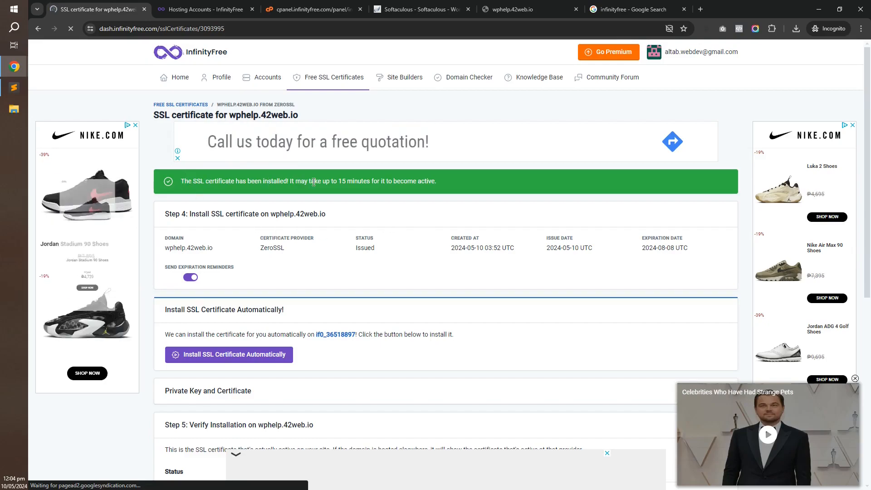
Step: Review the certificate's installation verification section and reload wphelp.42web.io to test its secure connection
scroll(504, 166, "down", 2)
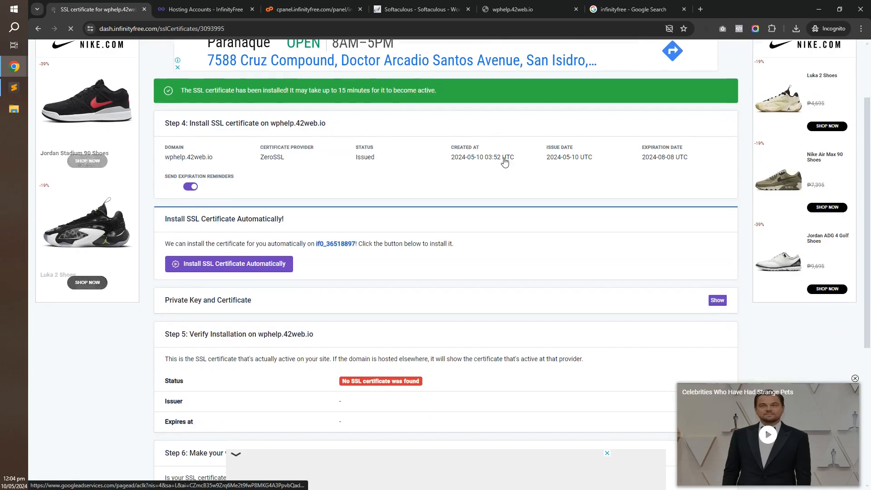
scroll(500, 169, "up", 2)
scroll(501, 172, "down", 2)
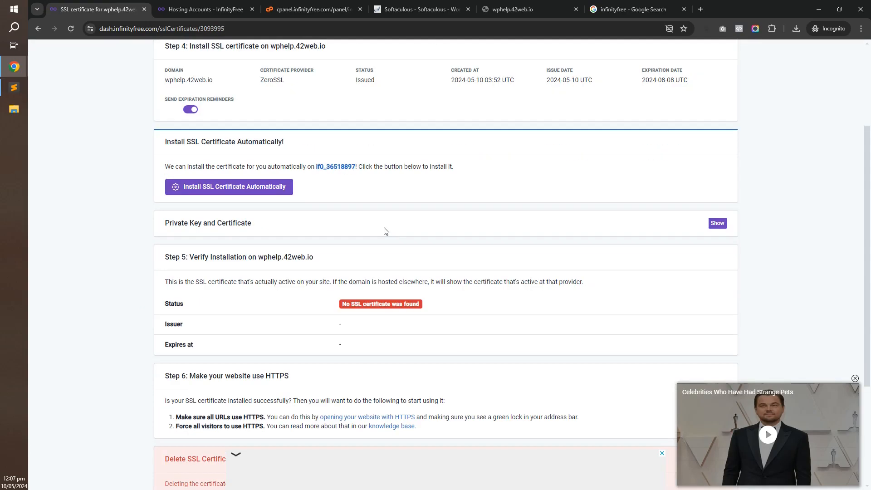
left_click(512, 9)
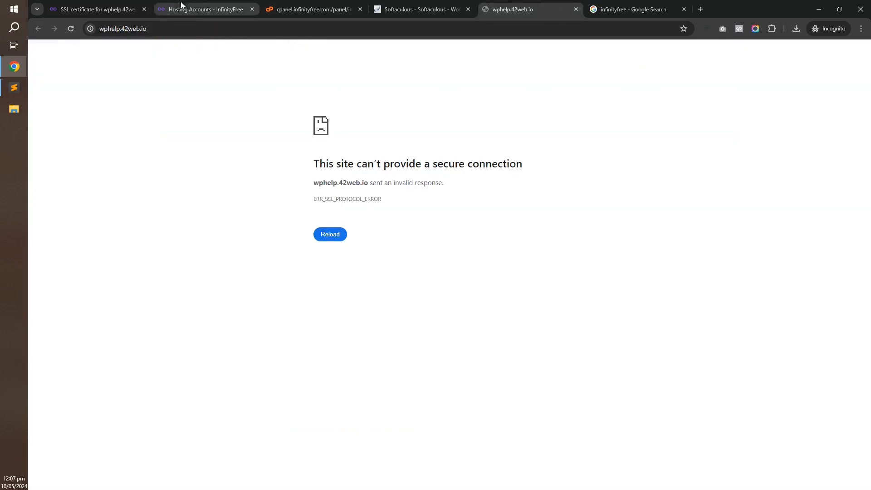
left_click(71, 28)
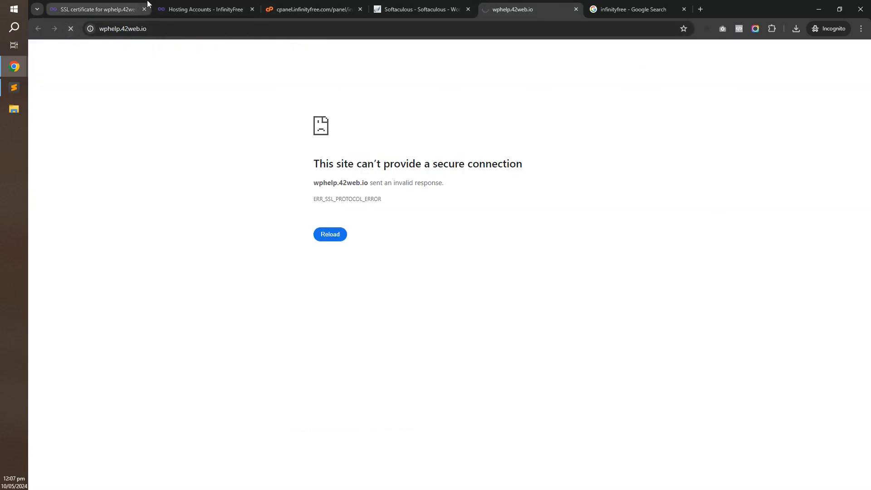
Step: Reload the SSL certificate page to recheck the installation verification status, and return to the wphelp.42web.io site page
left_click(175, 7)
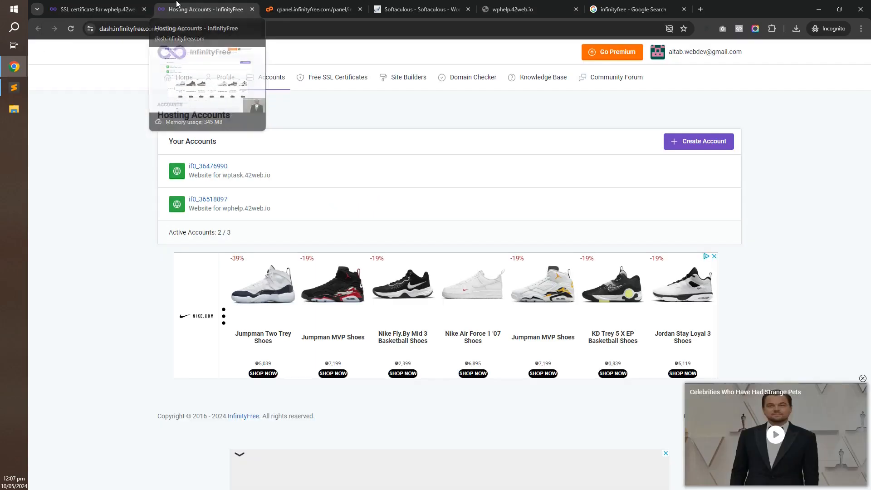
left_click(142, 5)
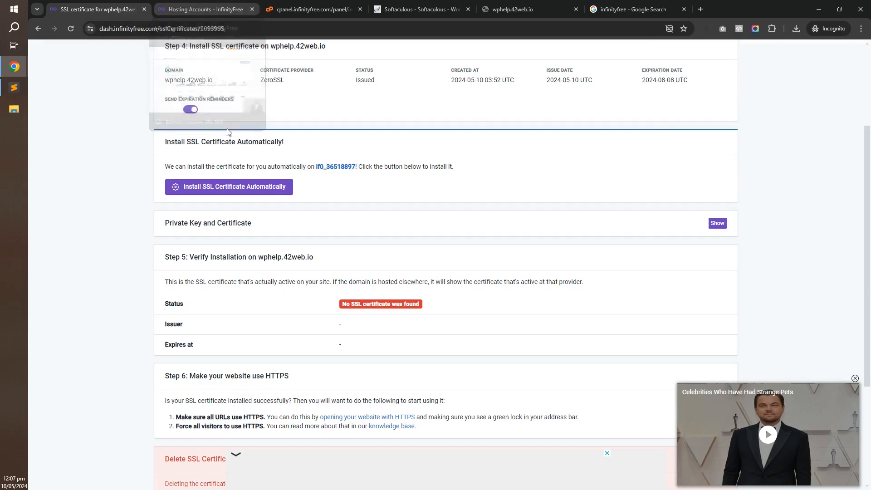
left_click(73, 31)
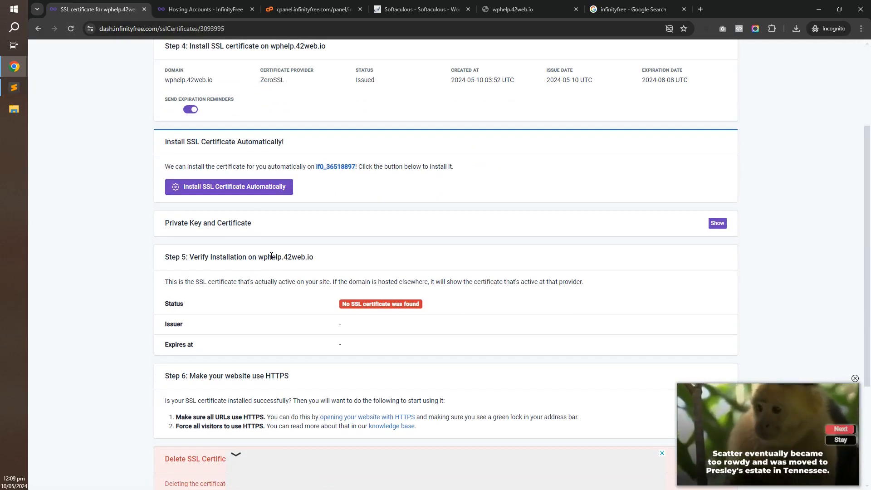
left_click(70, 31)
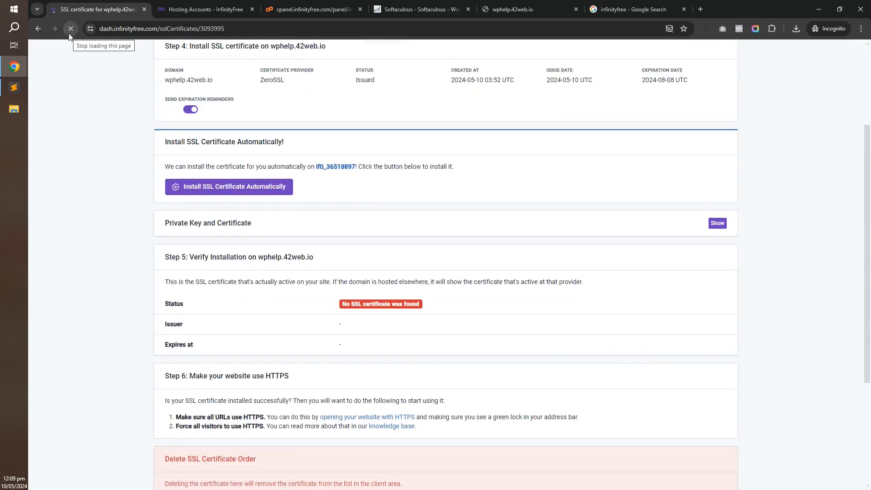
left_click(502, 9)
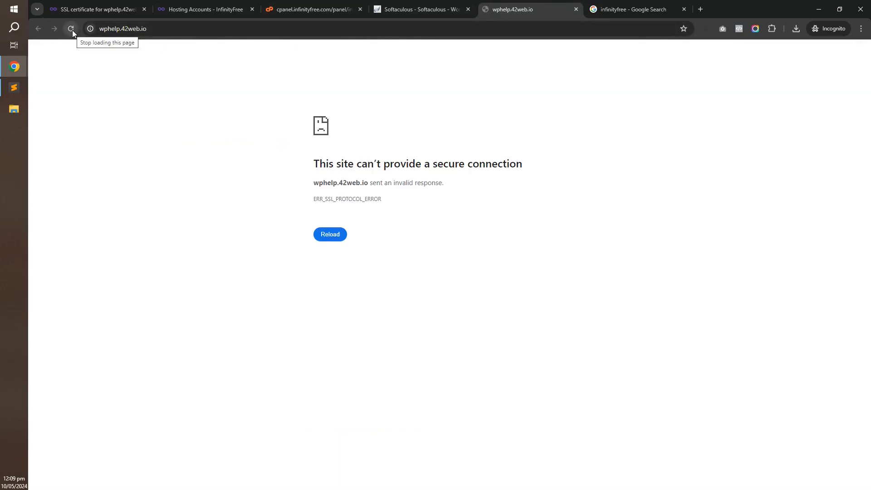
Step: Search Google for "dns propagation" in a new browser tab
left_click(701, 9)
type("dns propagation")
key("Return")
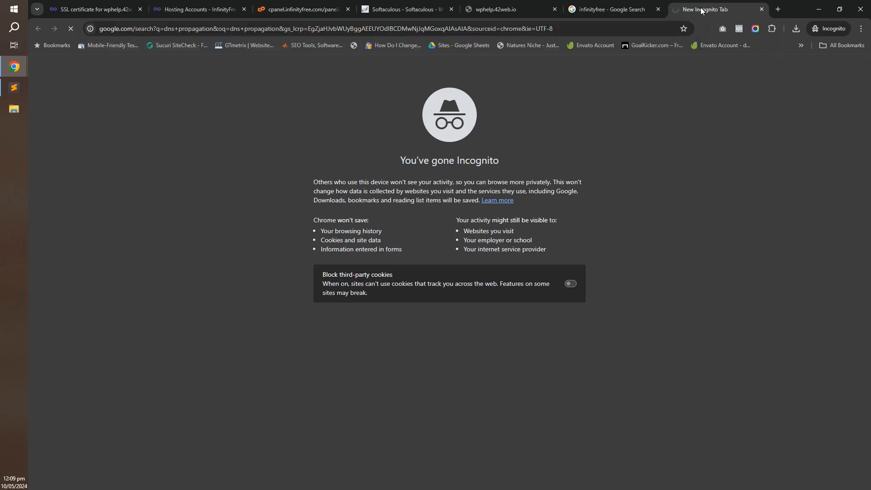
Step: Copy the domain wphelp.42web.io from the site's address and open the whatsmydns.net DNS Propagation Checker from the search results
left_click(540, 7)
left_click(395, 26)
left_click(408, 27)
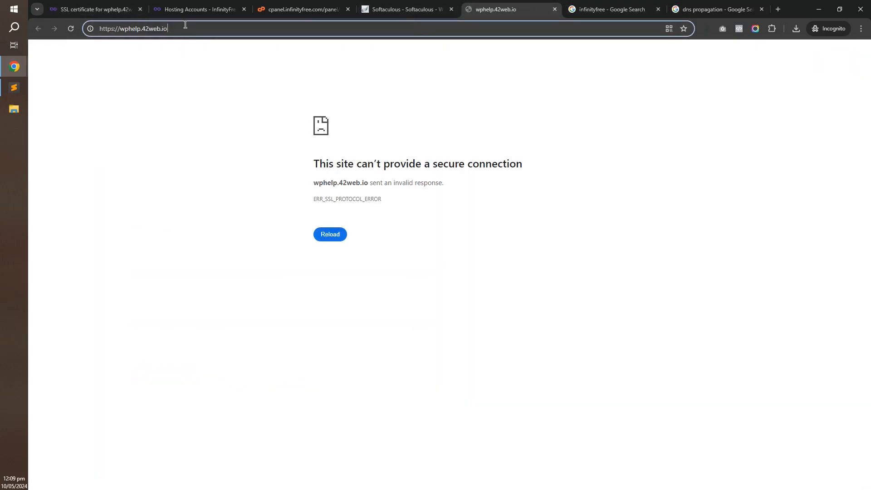
left_click_drag(183, 25, 128, 25)
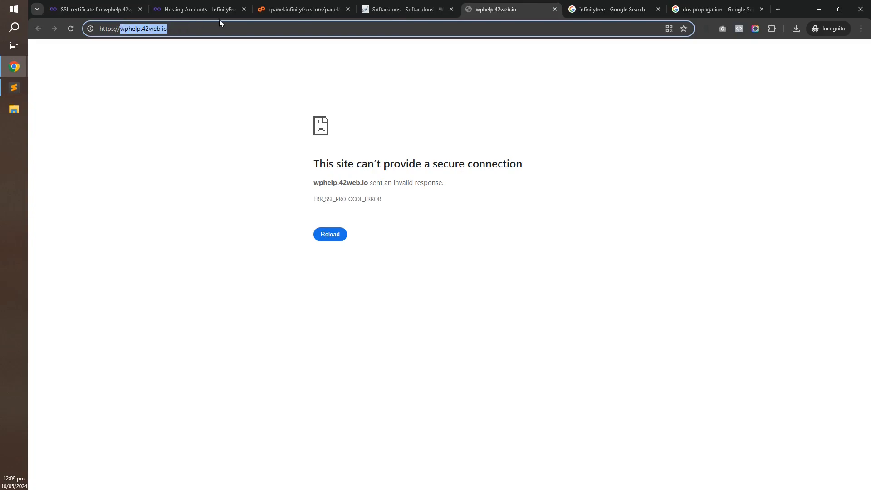
left_click(674, 7)
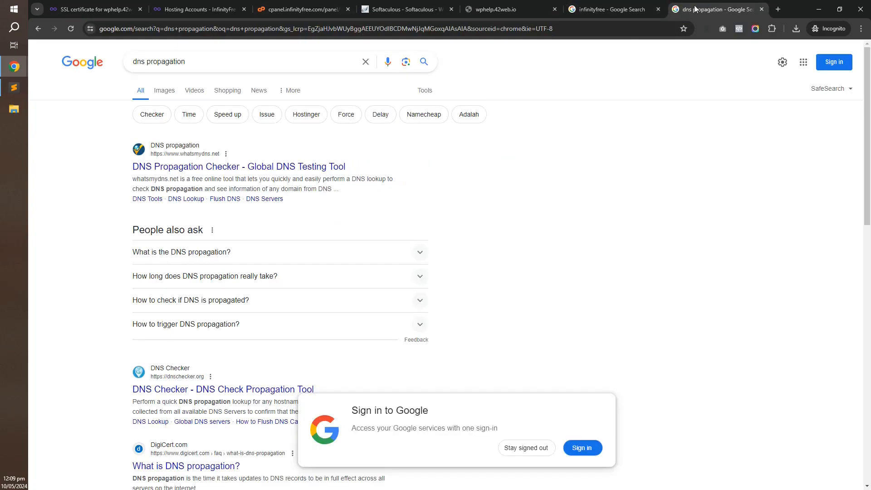
left_click(240, 176)
Step: Look over the hosting control panel and accounts list, and recheck the SSL certificate page for wphelp.42web.io
left_click(267, 4)
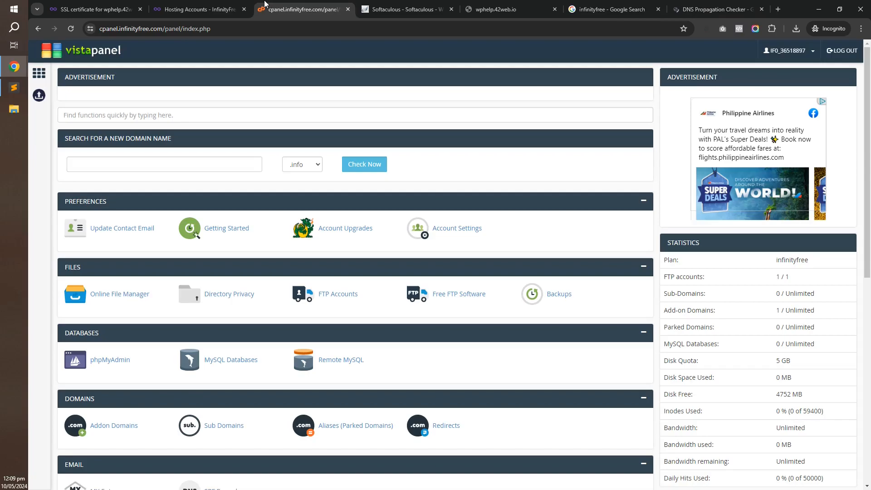
left_click(245, 4)
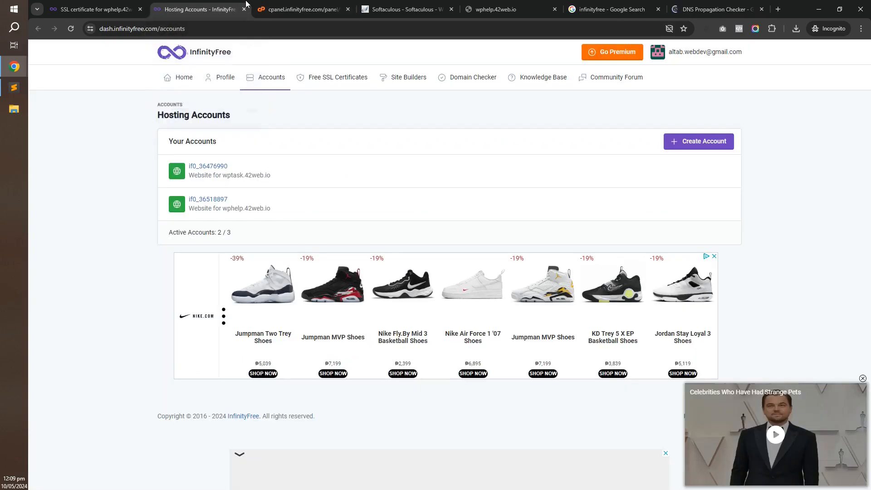
left_click(90, 9)
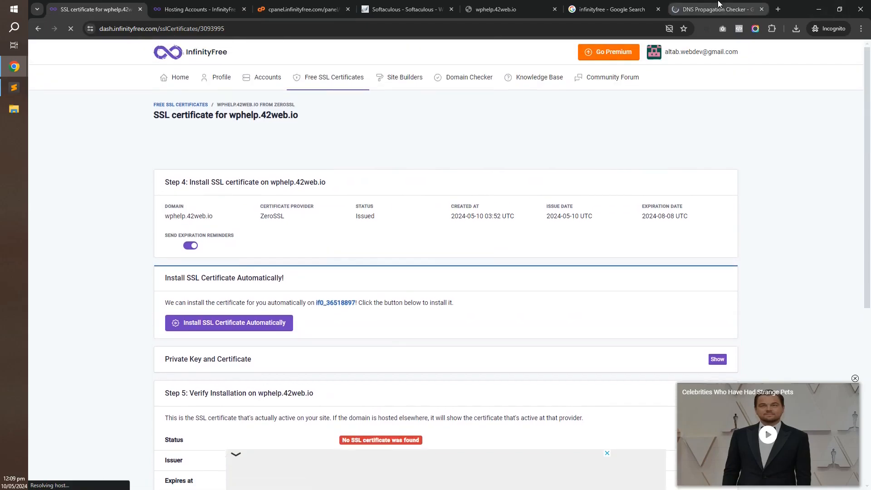
Step: Look up the A record propagation of wphelp.42web.io on whatsmydns.net
left_click(719, 5)
left_click(160, 107)
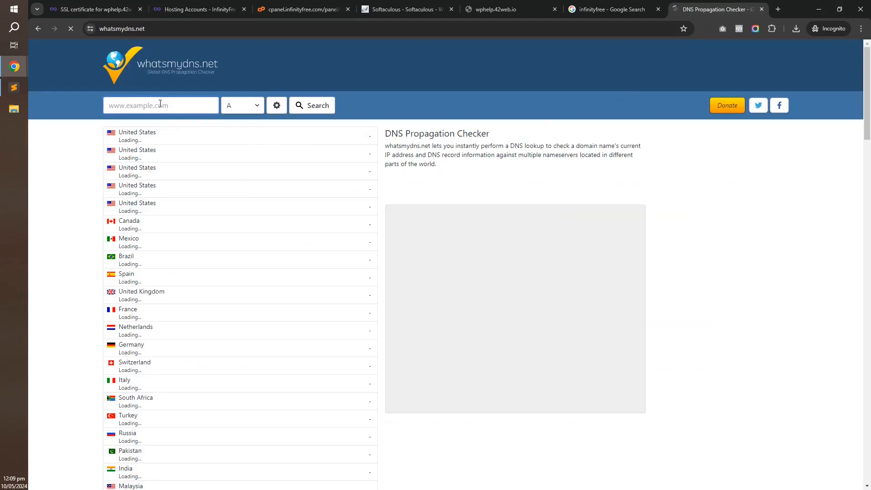
type("wphelp.42web.io")
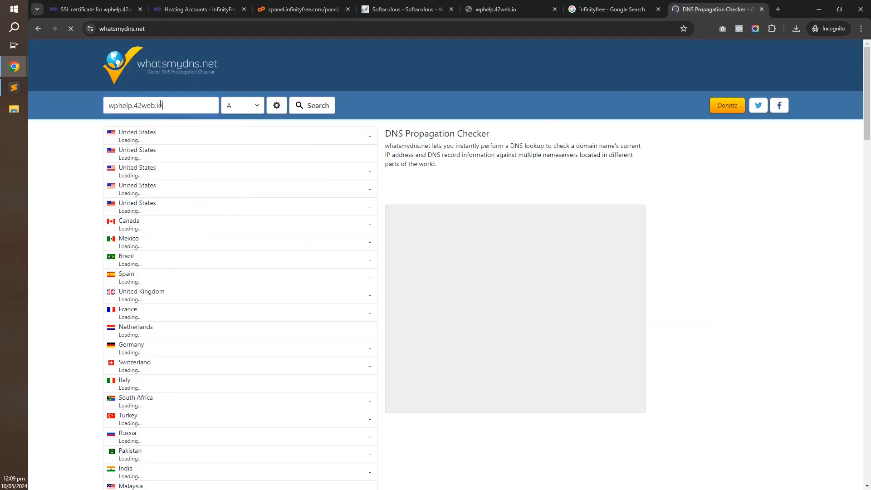
left_click(324, 106)
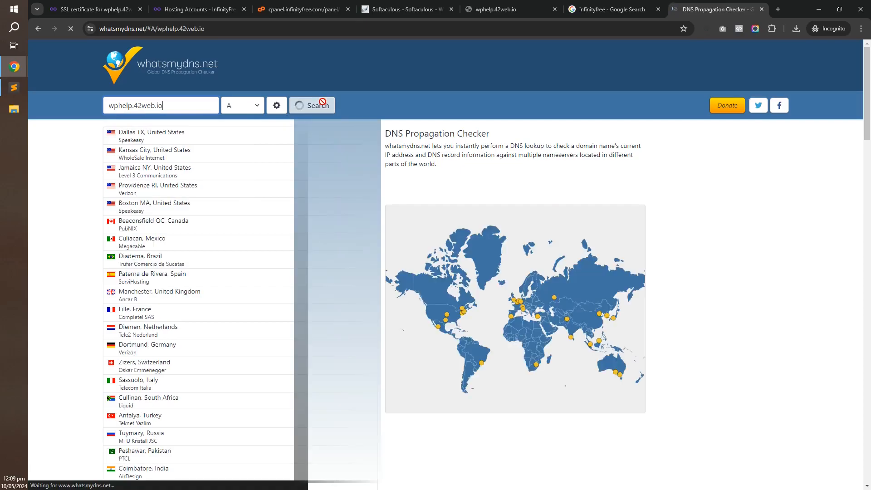
left_click(260, 111)
left_click(260, 110)
left_click(304, 107)
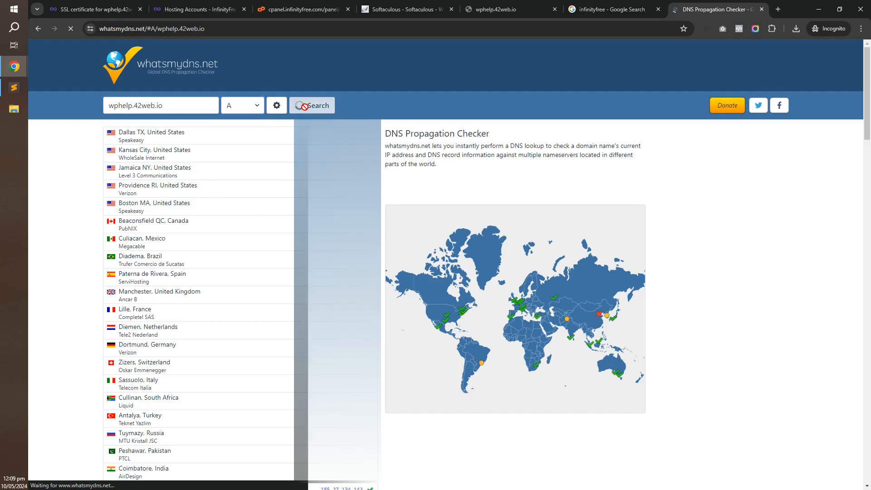
Step: Check the hosting account page for wphelp.42web.io and reload the site over HTTPS
key("ctrl+2")
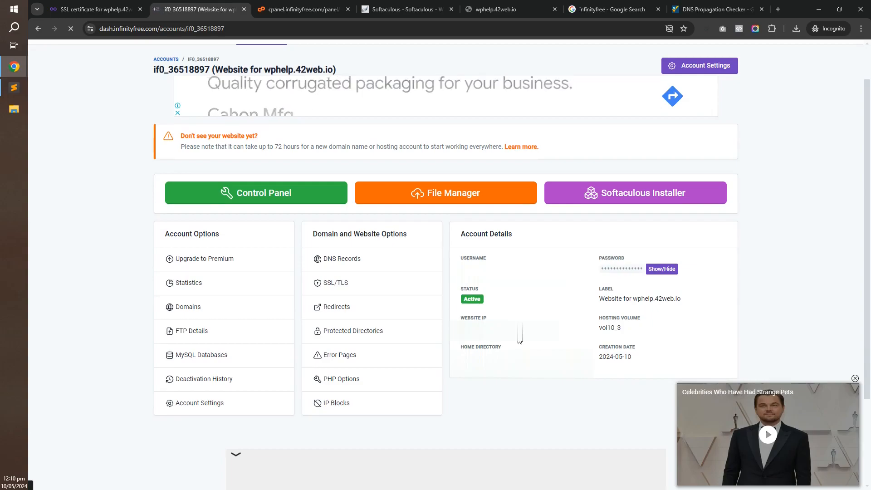
key("ctrl+5")
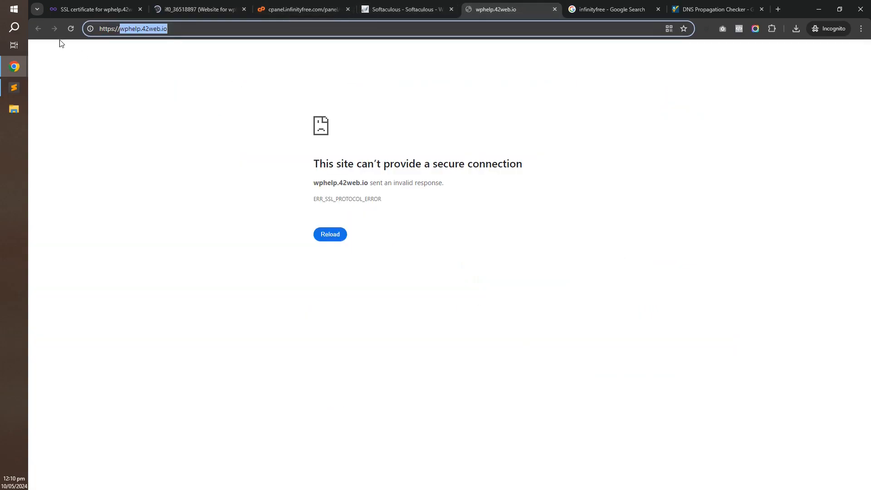
left_click(71, 29)
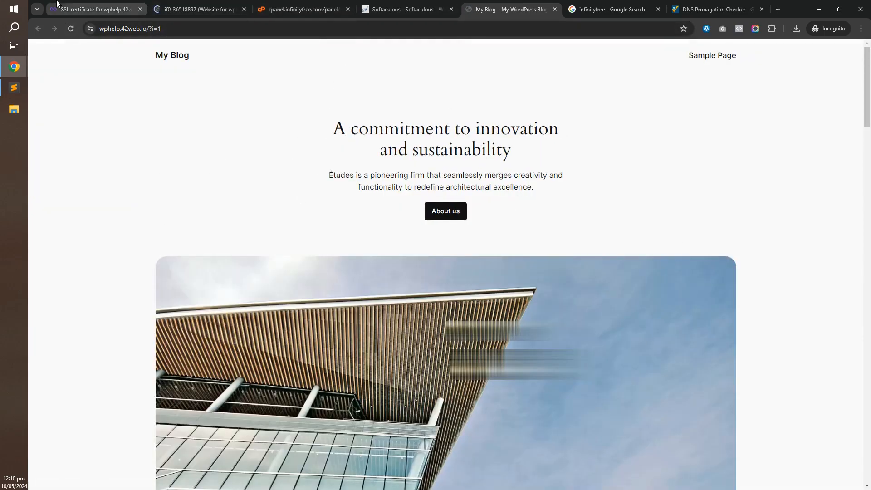
Step: Review the certificate's installation status, issuer and expiry date on the SSL certificate page, and return to the WordPress site
left_click(83, 6)
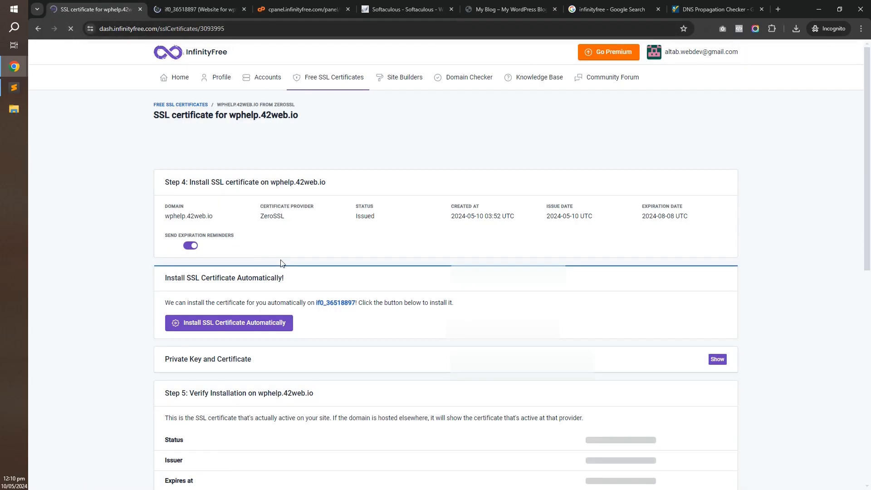
scroll(401, 295, "down", 3)
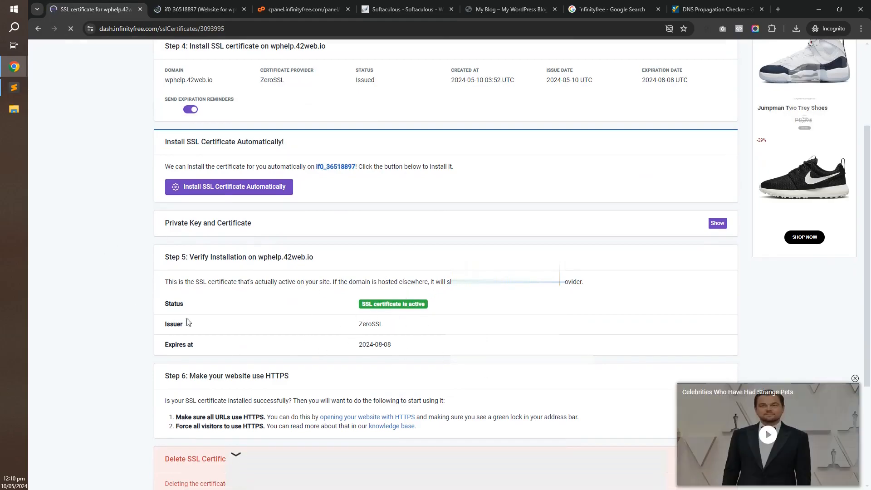
scroll(440, 294, "up", 2)
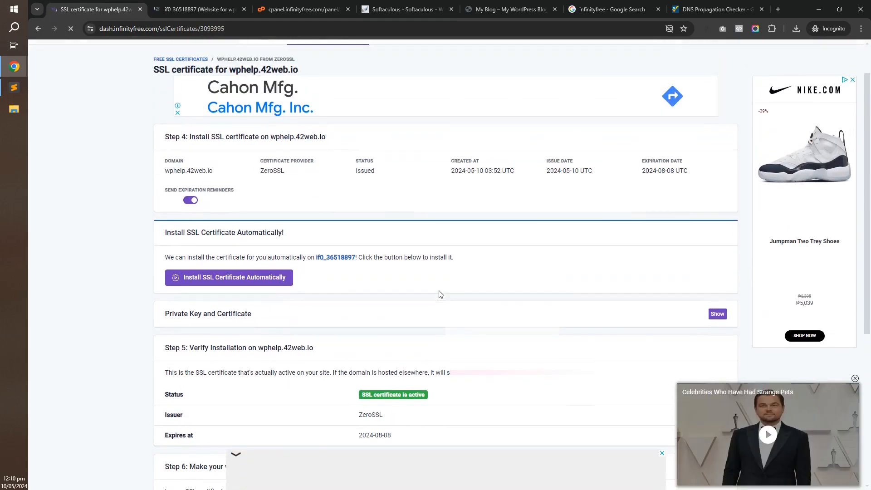
scroll(440, 294, "up", 1)
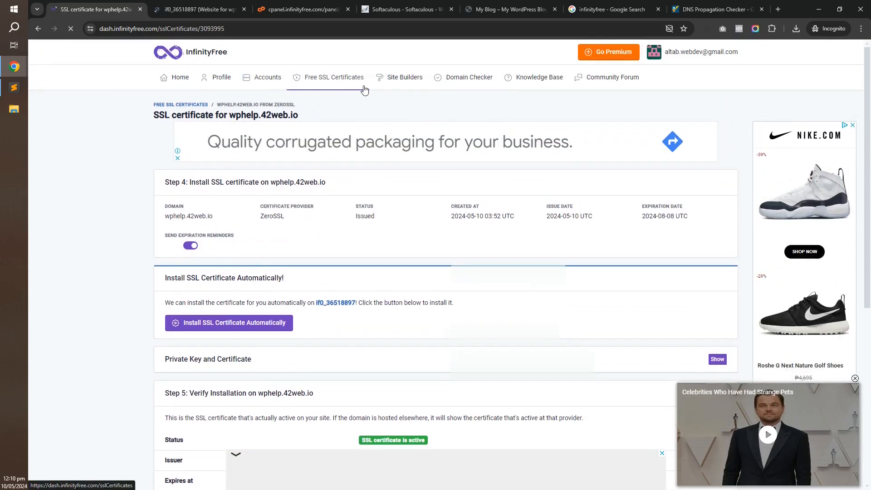
left_click(508, 9)
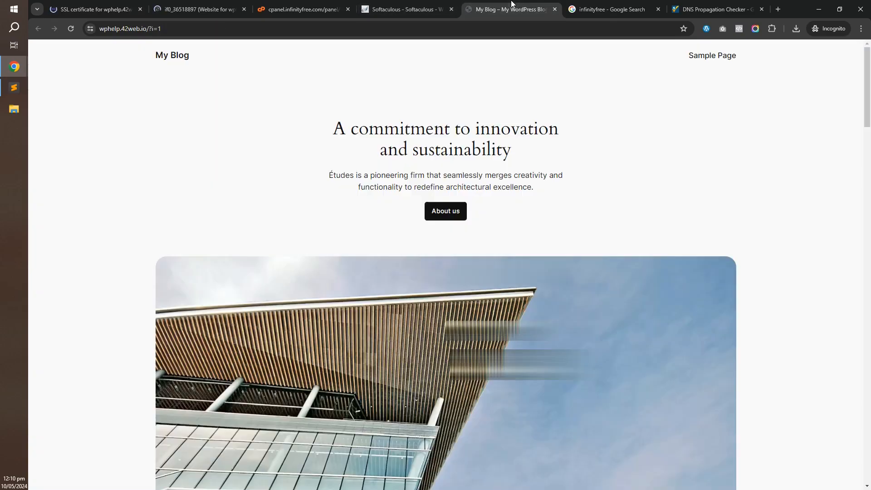